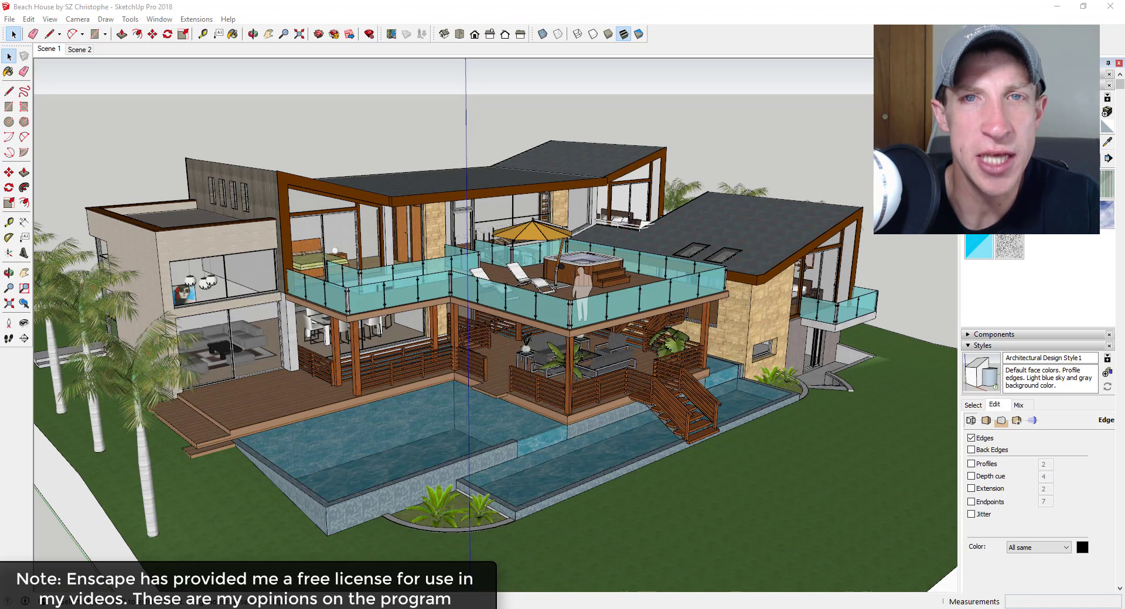
# Close the 3D Warehouse page of the beach house and start the Enscape live render.
pyautogui.click(210, 167)
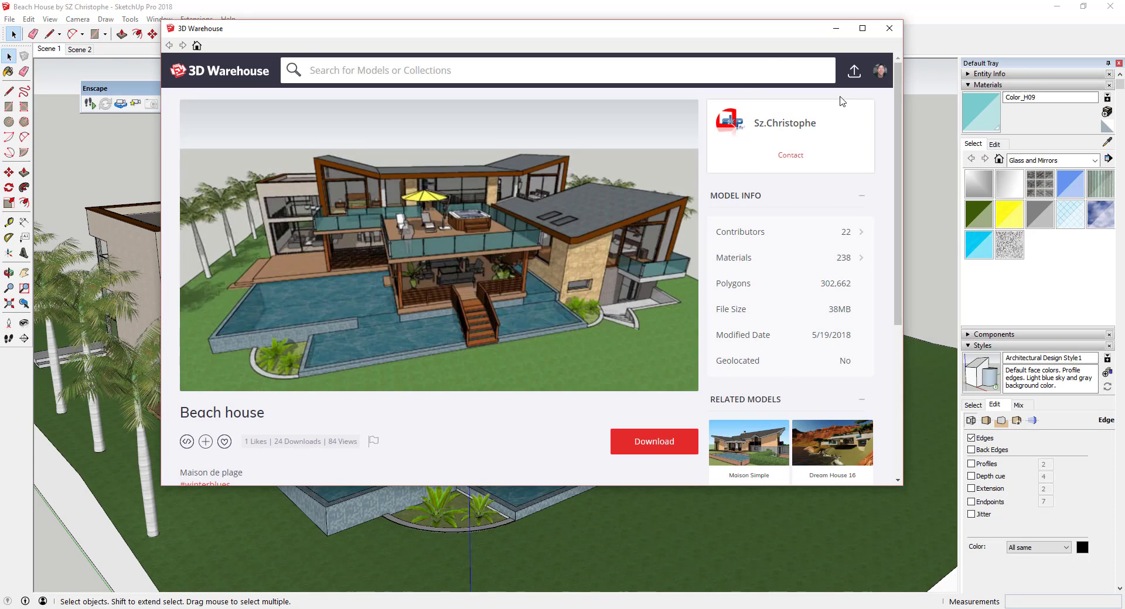
pyautogui.click(889, 29)
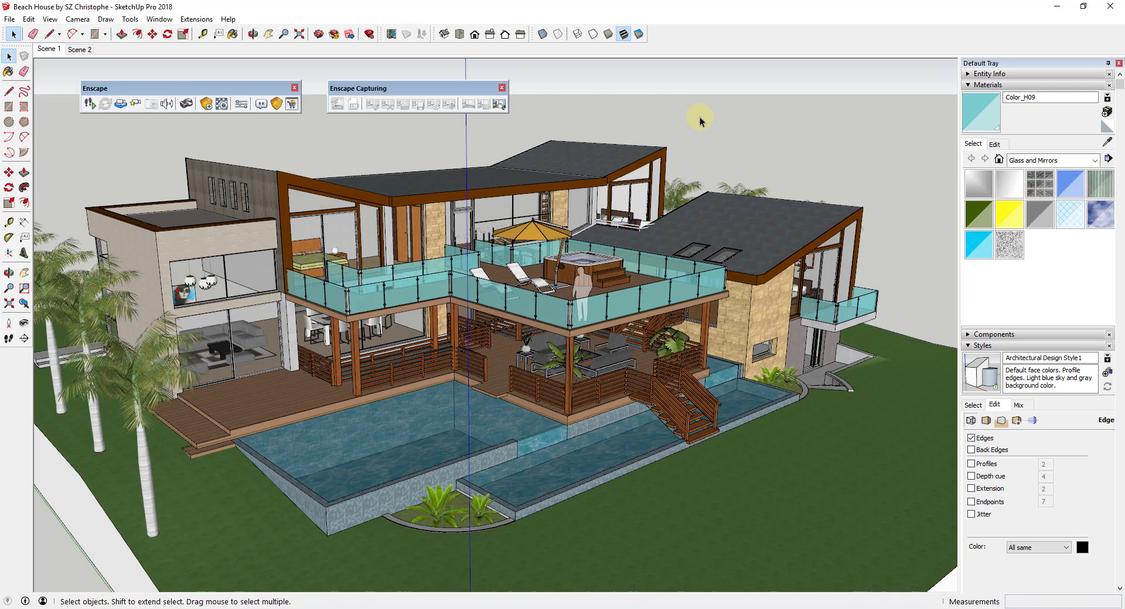
pyautogui.click(89, 103)
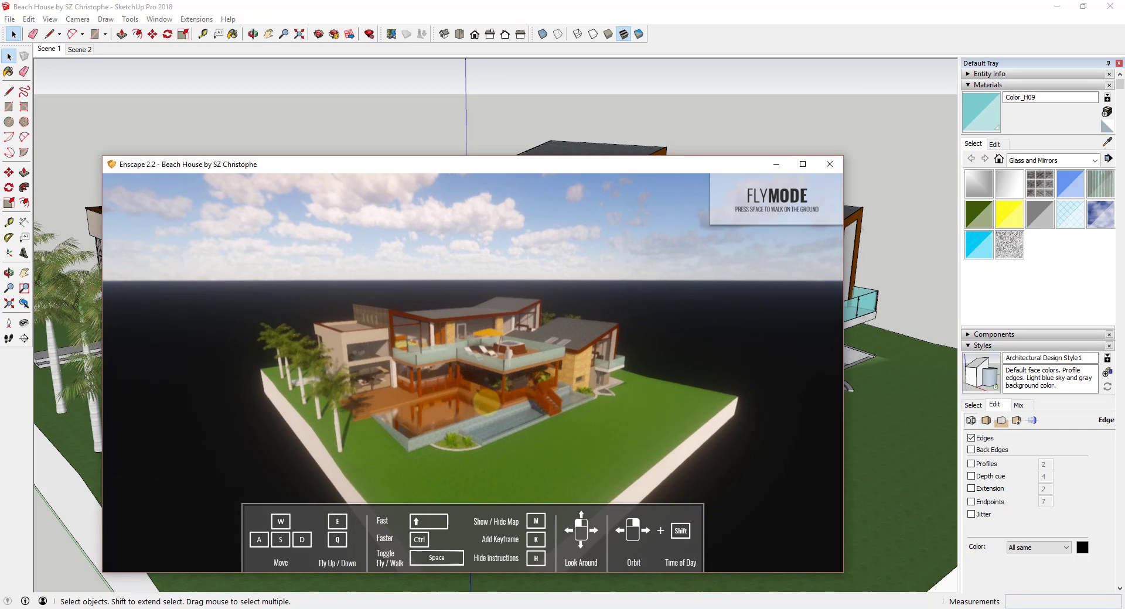
# Fly the Enscape camera from the aerial overview down to a low view of the house across the pool.
pyautogui.press('w')
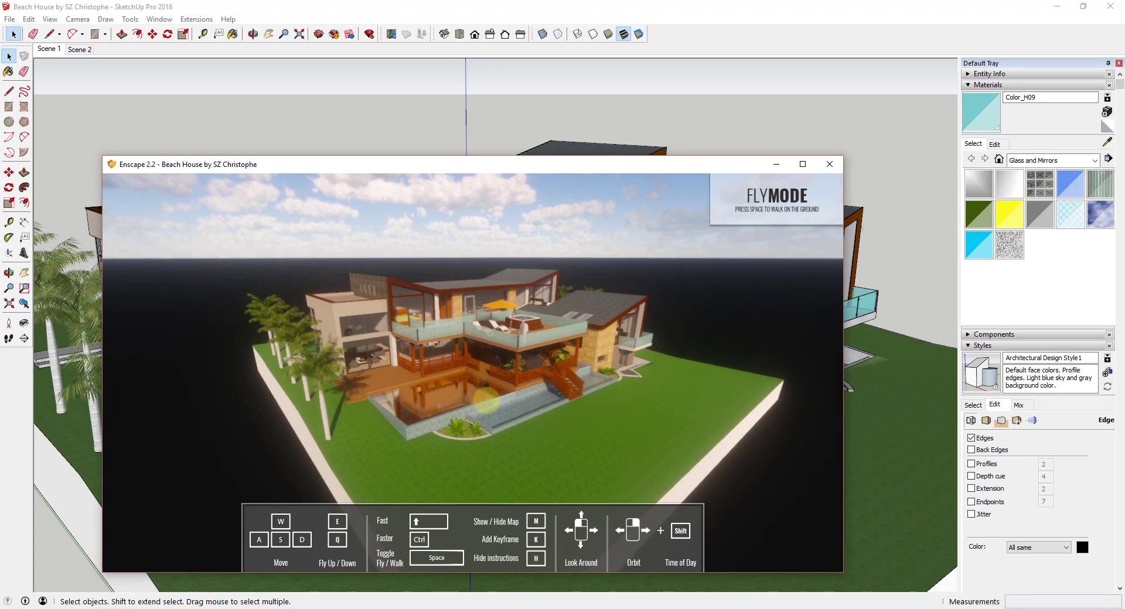
pyautogui.press('w')
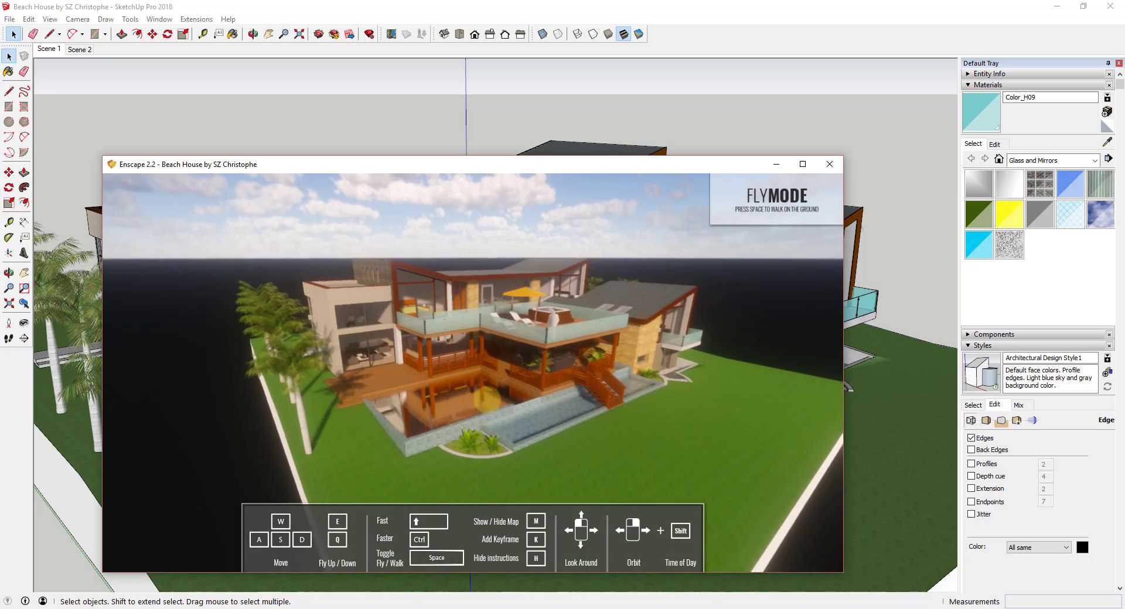
pyautogui.press('w')
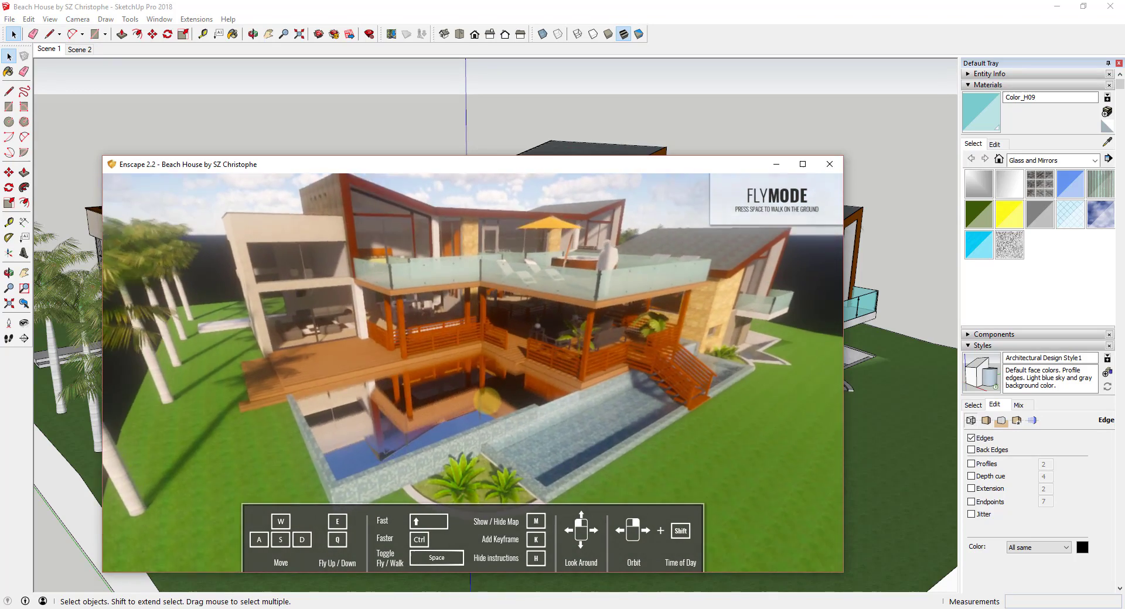
pyautogui.press('w')
pyautogui.moveTo(490, 400); pyautogui.dragTo(461, 419)
pyautogui.press('a')
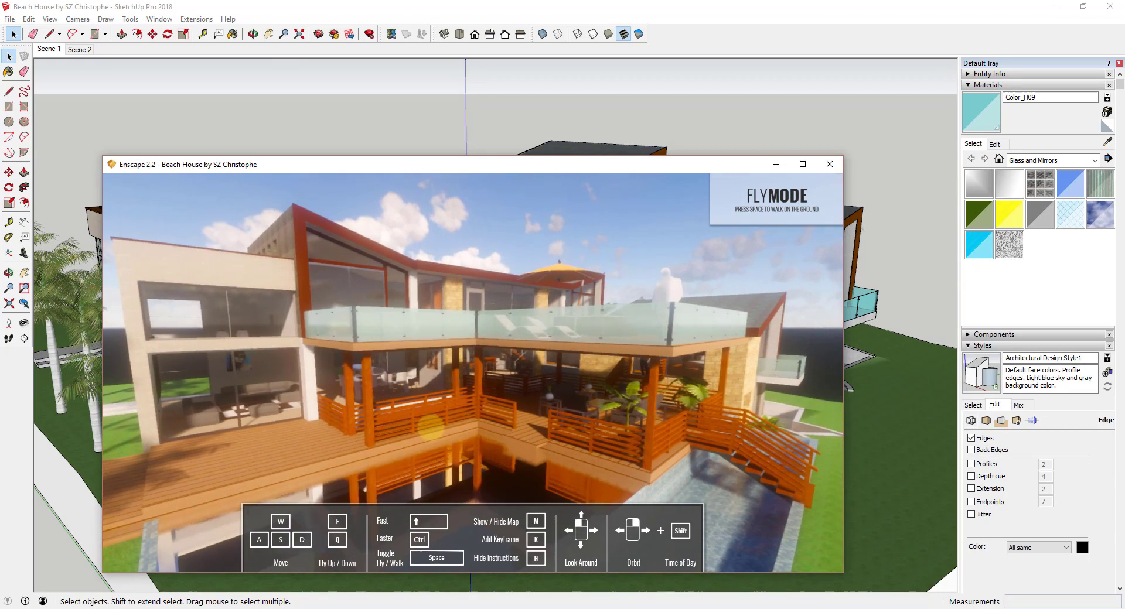
pyautogui.press('q')
pyautogui.press('w')
pyautogui.press('q')
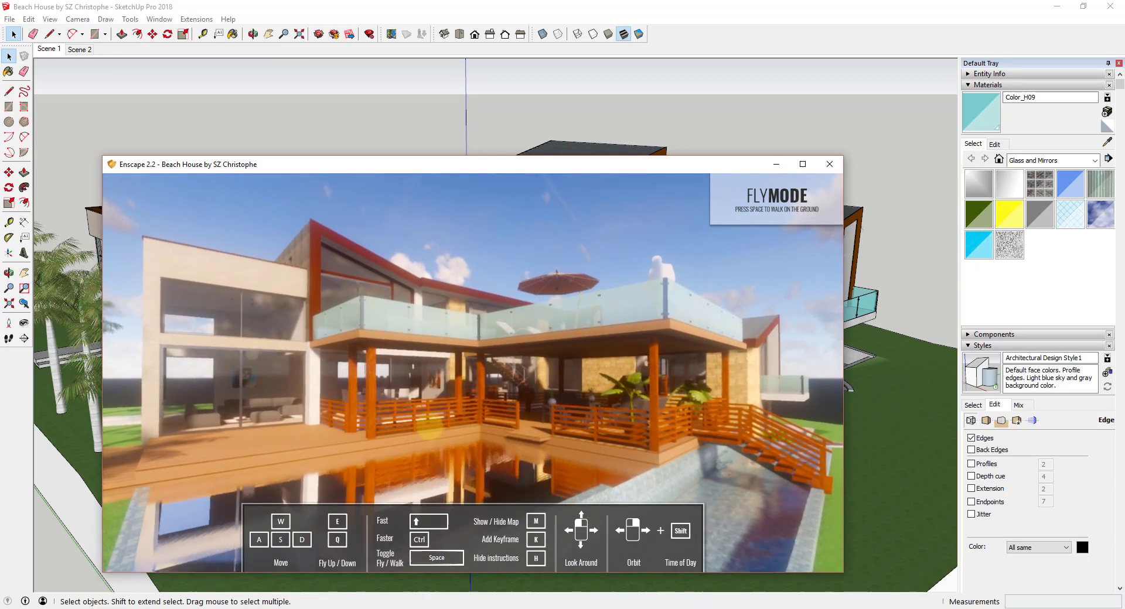
pyautogui.moveTo(430, 427); pyautogui.dragTo(430, 441)
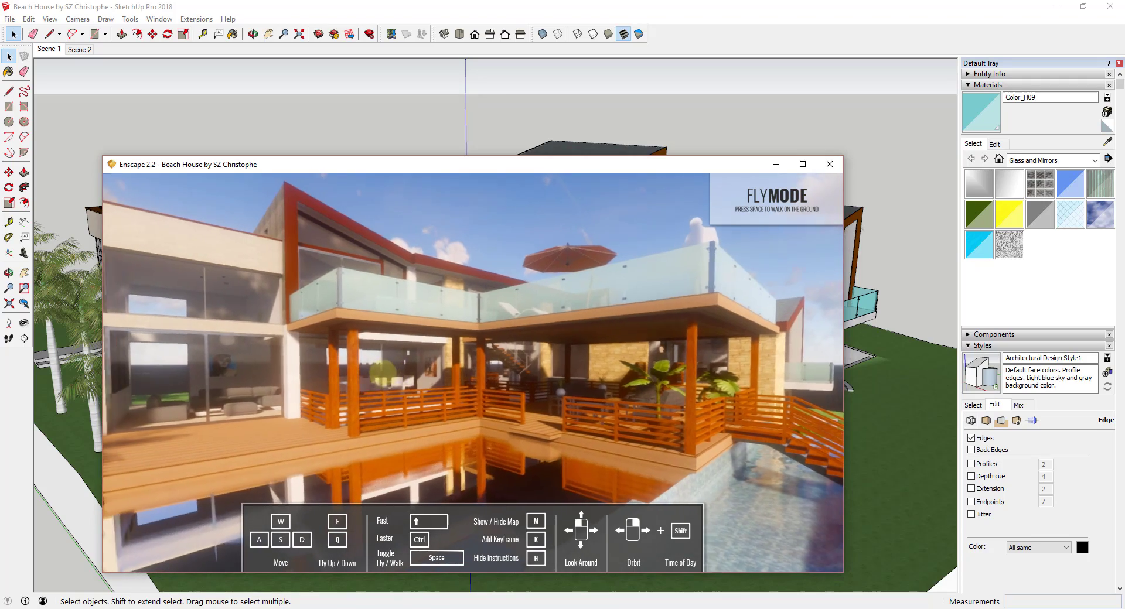
# Fly closer to examine the deck and glass-fronted ground-floor room, and back away to the view across the pool.
pyautogui.moveTo(492, 399); pyautogui.dragTo(299, 403)
pyautogui.press('w')
pyautogui.press('w')
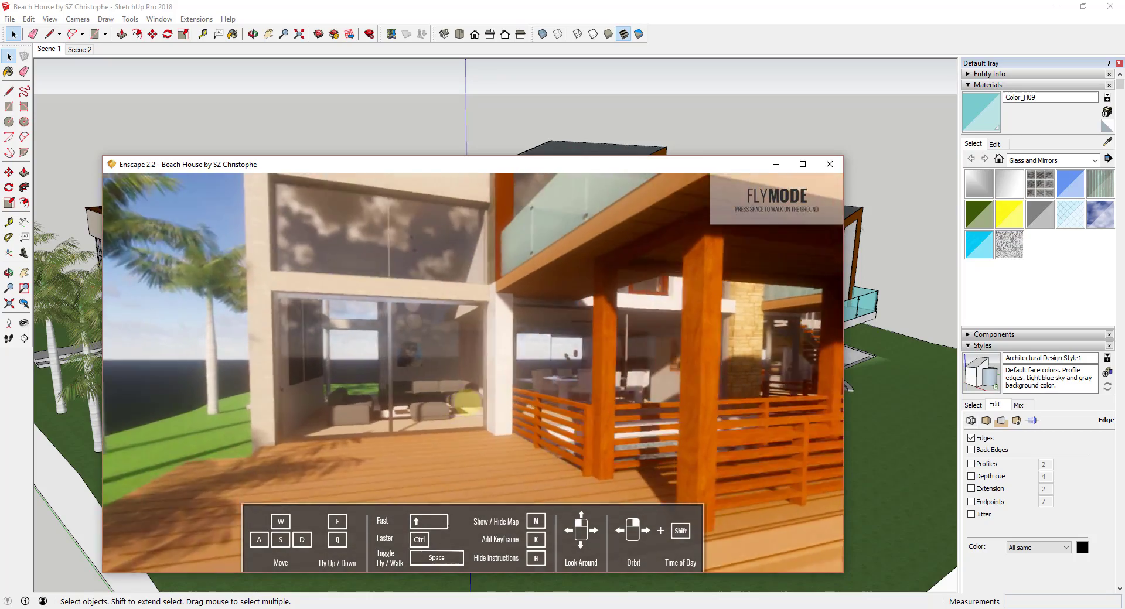
pyautogui.press('s')
pyautogui.moveTo(467, 403); pyautogui.dragTo(528, 403)
pyautogui.press('s')
pyautogui.press('d')
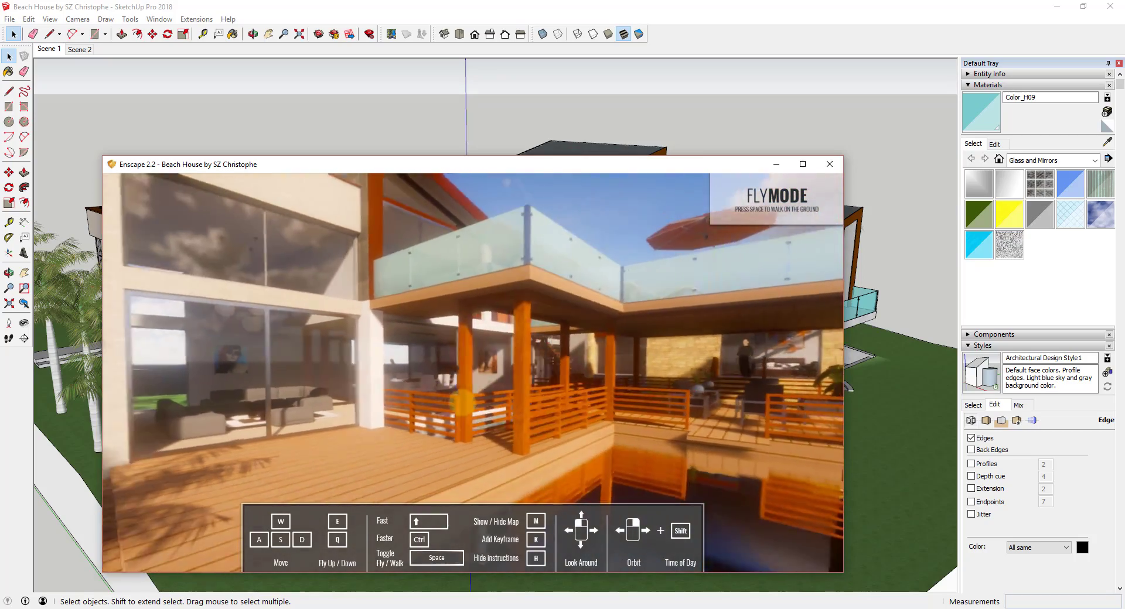
pyautogui.press('s')
pyautogui.press('d')
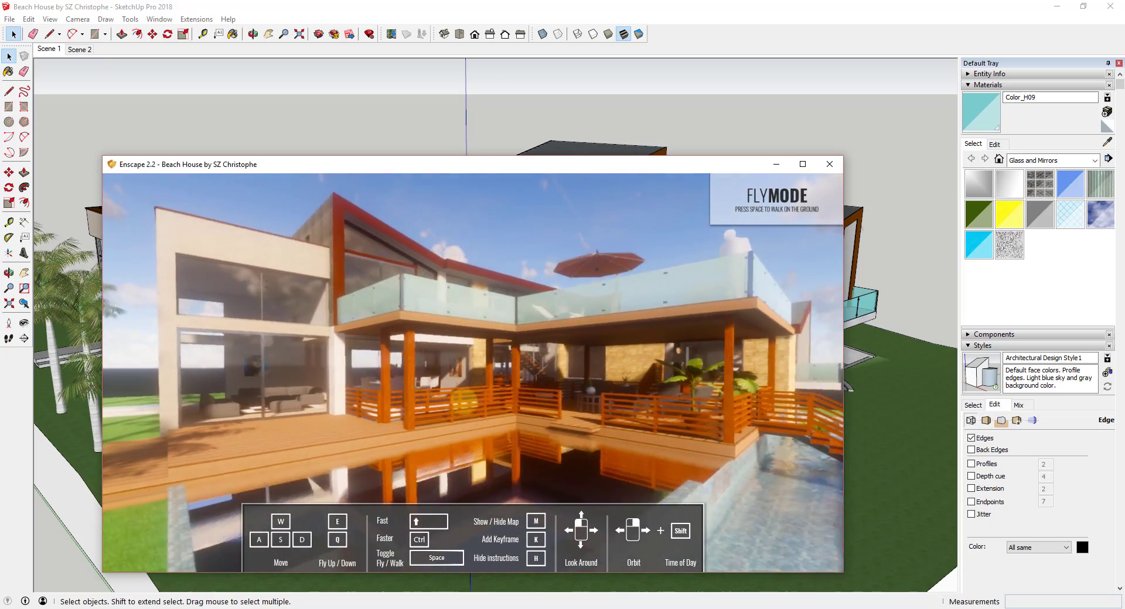
# Shift the render's time of day slightly and arrange the SketchUp and Enscape windows side by side.
pyautogui.keyDown('shift'); pyautogui.moveTo(465, 403); pyautogui.dragTo(456, 399, button='right'); pyautogui.keyUp('shift')
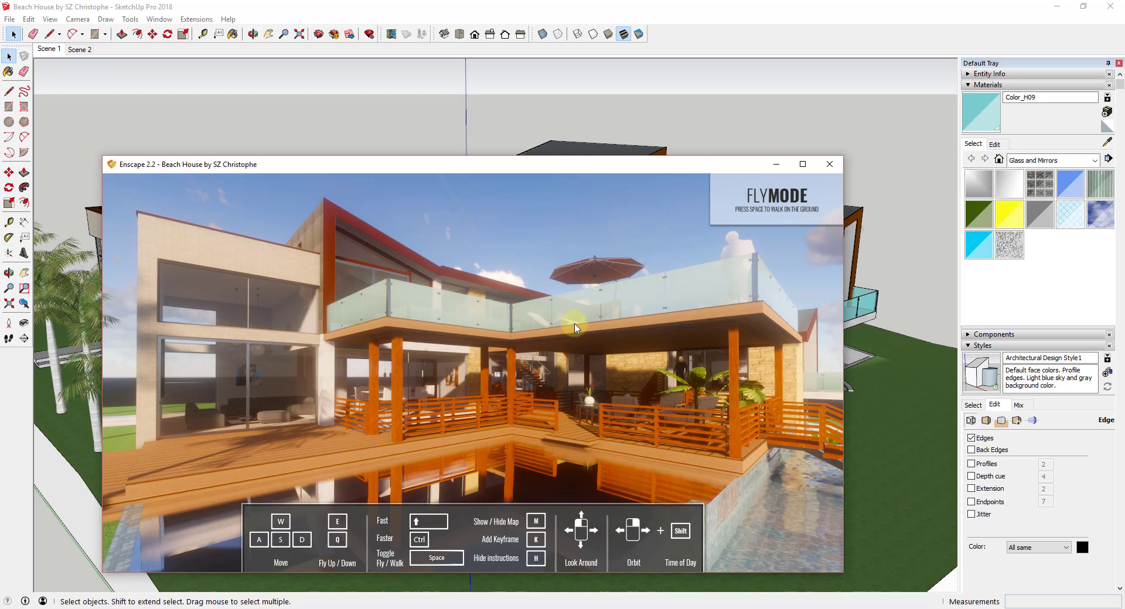
pyautogui.moveTo(558, 172); pyautogui.dragTo(836, 37)
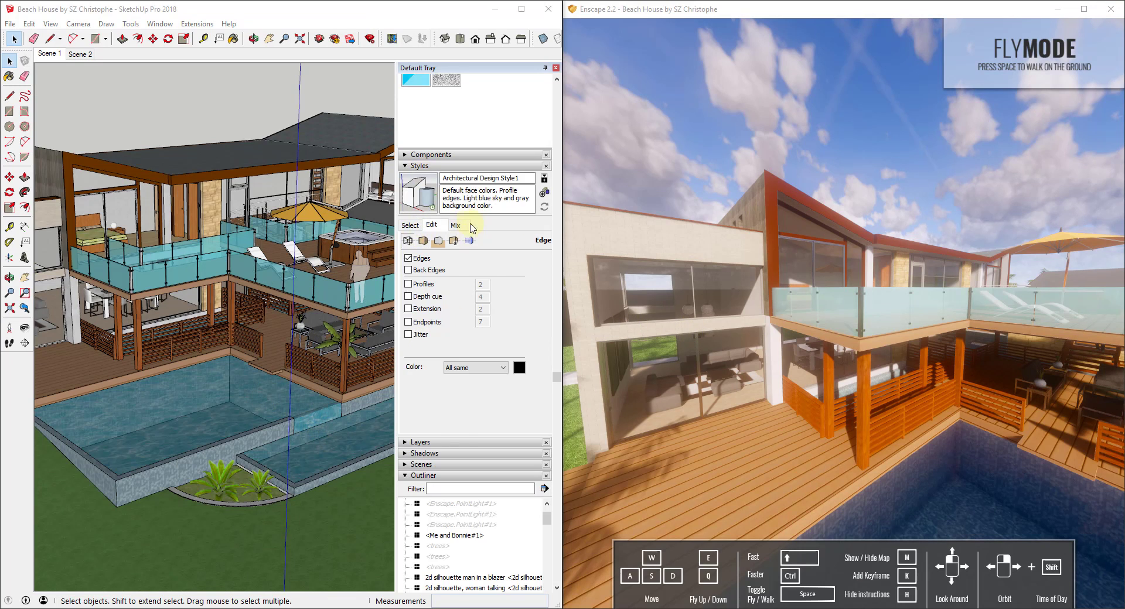
# Sample the Water Pool Light material from the pool in the SketchUp model.
pyautogui.scroll(3, 472, 229)
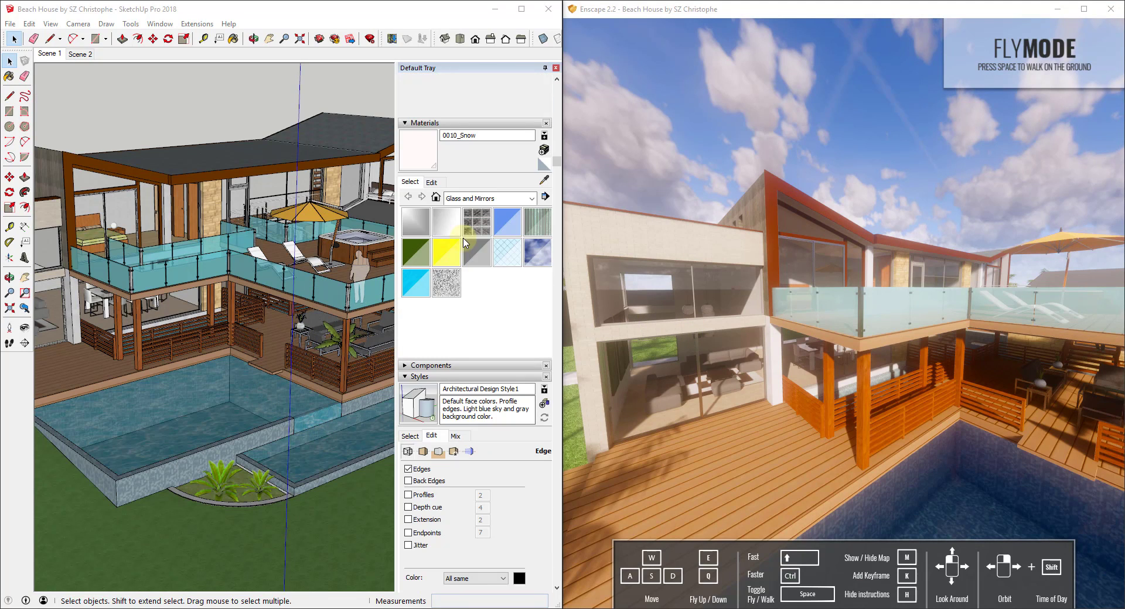
pyautogui.click(549, 181)
pyautogui.click(204, 404)
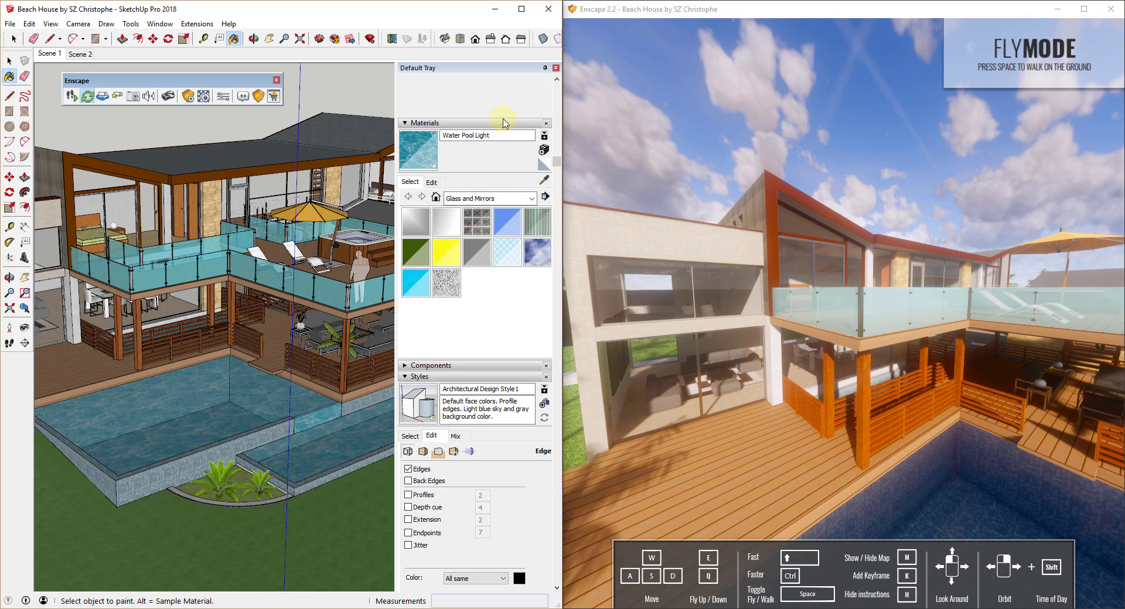
# Examine the pool water's surface and reflections in the Enscape render from above and from low over the pool.
pyautogui.moveTo(854, 412); pyautogui.dragTo(854, 413)
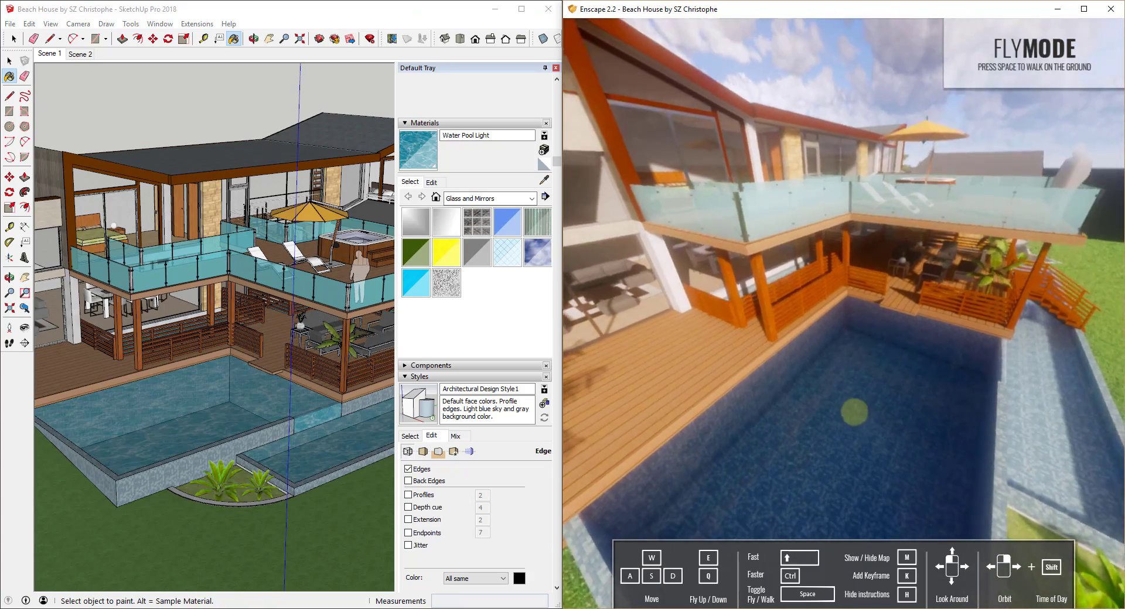
pyautogui.moveTo(854, 412); pyautogui.dragTo(855, 412, button='right')
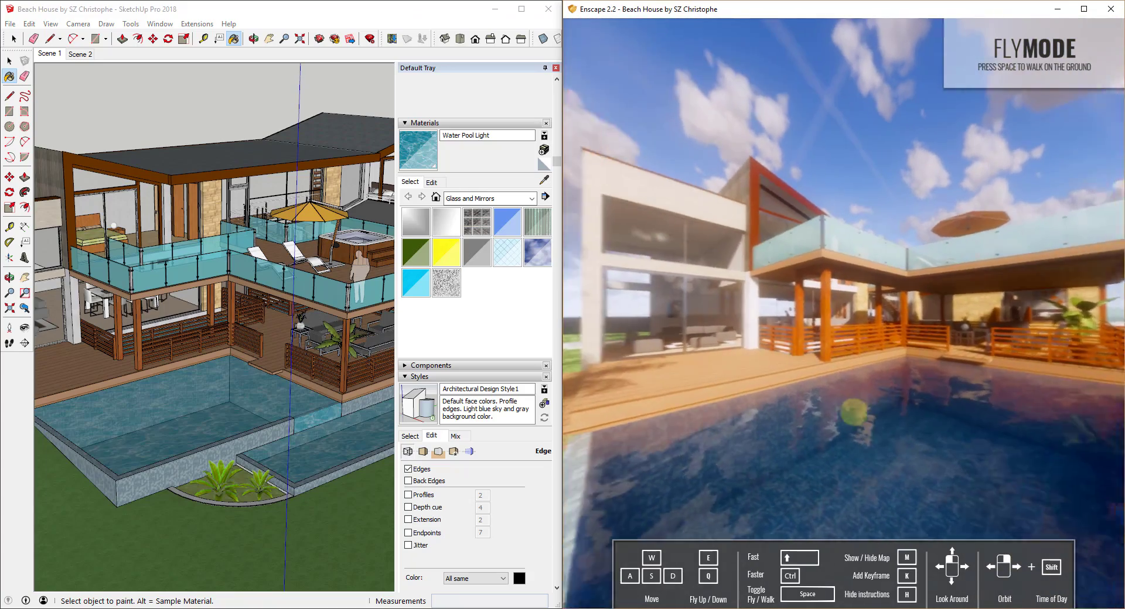
pyautogui.moveTo(855, 412)
pyautogui.mouseDown()
pyautogui.moveTo(871, 412)
pyautogui.moveTo(857, 413)
pyautogui.mouseUp()
pyautogui.press('w')
pyautogui.press('s')
pyautogui.press('w')
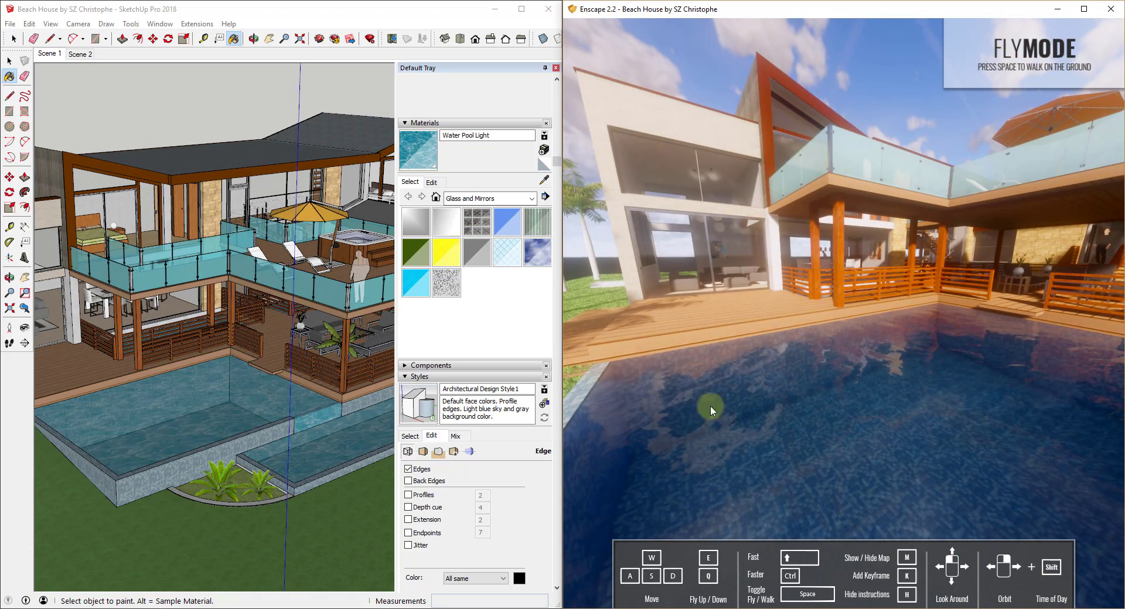
pyautogui.moveTo(927, 367); pyautogui.dragTo(883, 351)
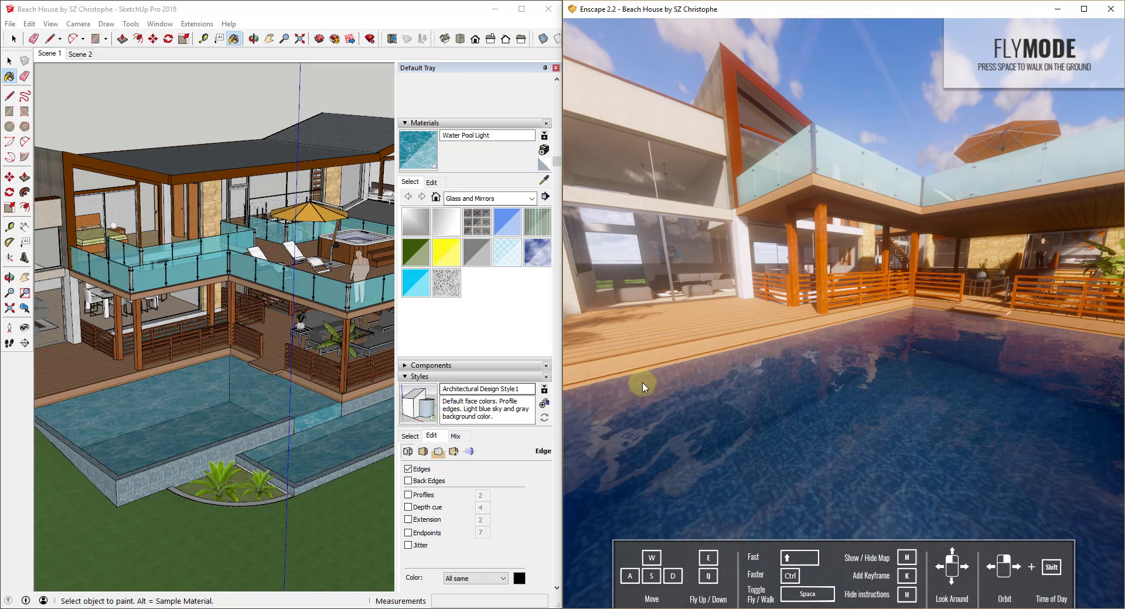
pyautogui.click(451, 133)
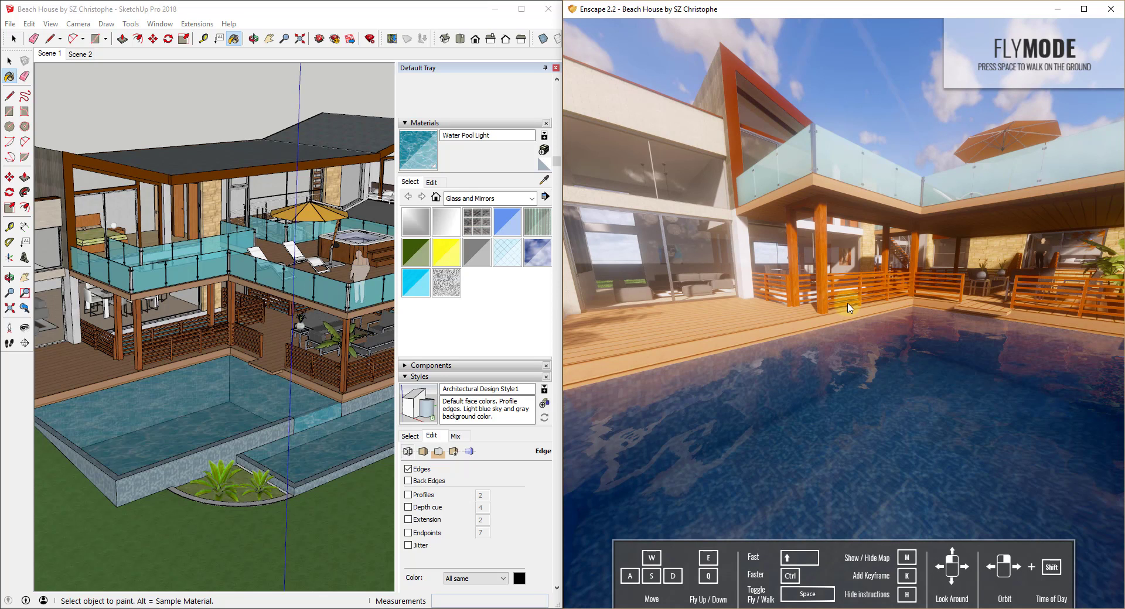
# Sample the Color_H09 - Glass material from the balcony railing and shift its colour towards blue, checking the railing in Enscape.
pyautogui.moveTo(847, 303)
pyautogui.mouseDown()
pyautogui.moveTo(873, 279)
pyautogui.moveTo(878, 291)
pyautogui.mouseUp()
pyautogui.press('e')
pyautogui.press('w')
pyautogui.click(554, 196)
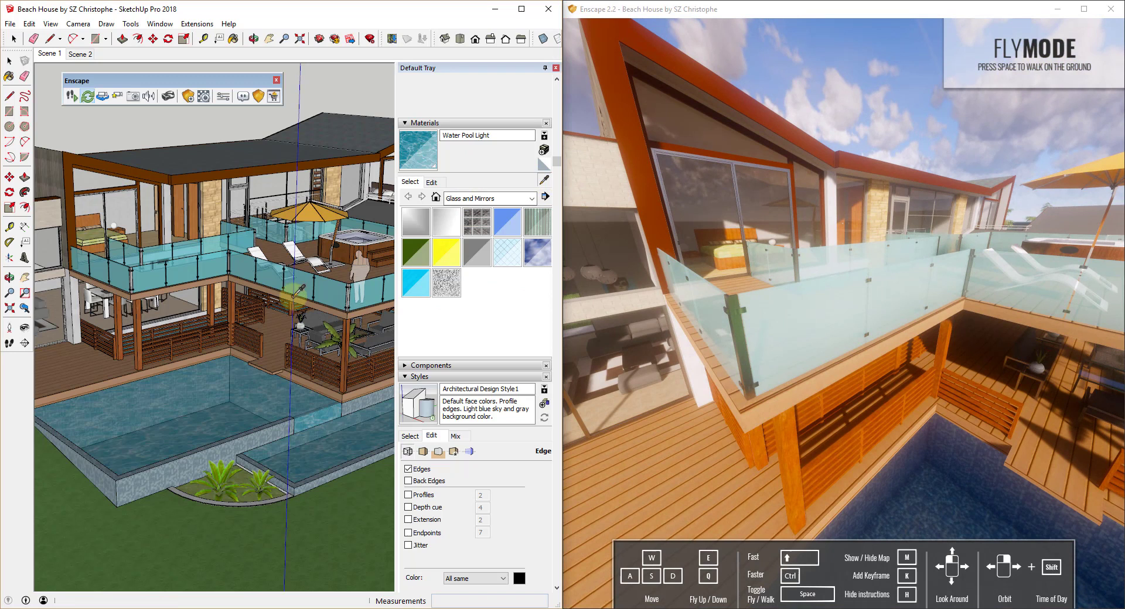
pyautogui.keyDown('alt'); pyautogui.click(329, 288); pyautogui.keyUp('alt')
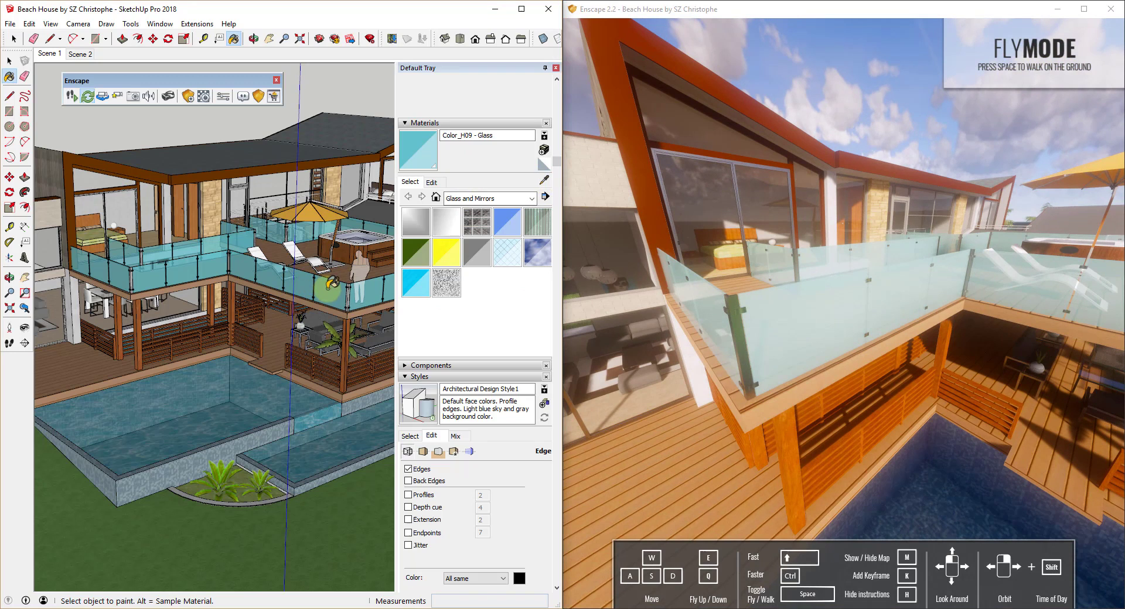
pyautogui.click(432, 182)
pyautogui.moveTo(420, 246)
pyautogui.mouseDown()
pyautogui.moveTo(439, 231)
pyautogui.moveTo(450, 243)
pyautogui.moveTo(415, 246)
pyautogui.mouseUp()
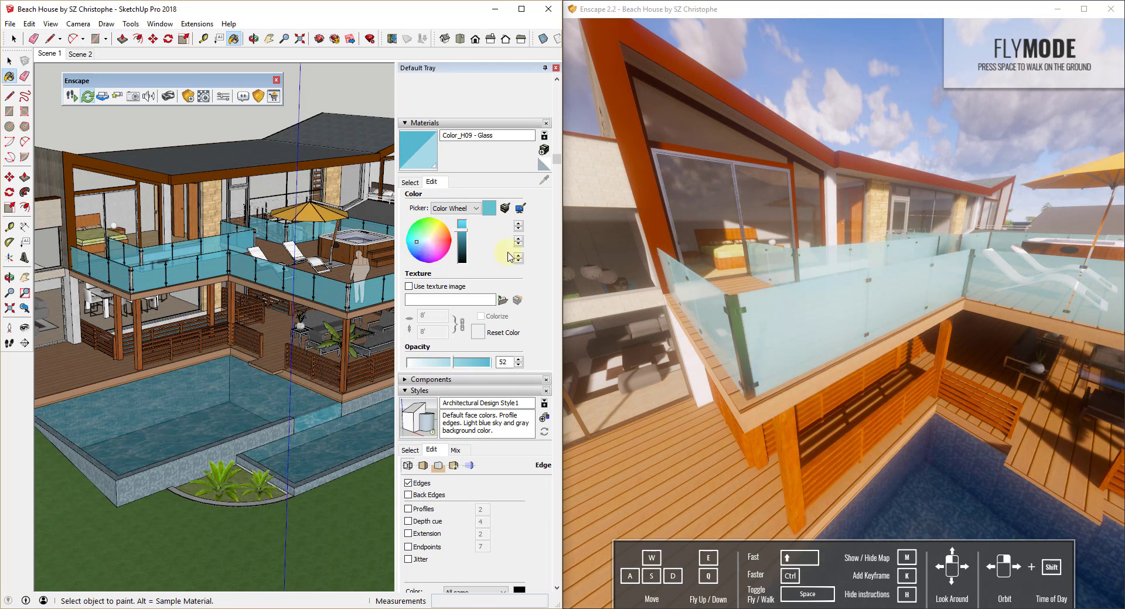
pyautogui.moveTo(835, 292); pyautogui.dragTo(834, 293)
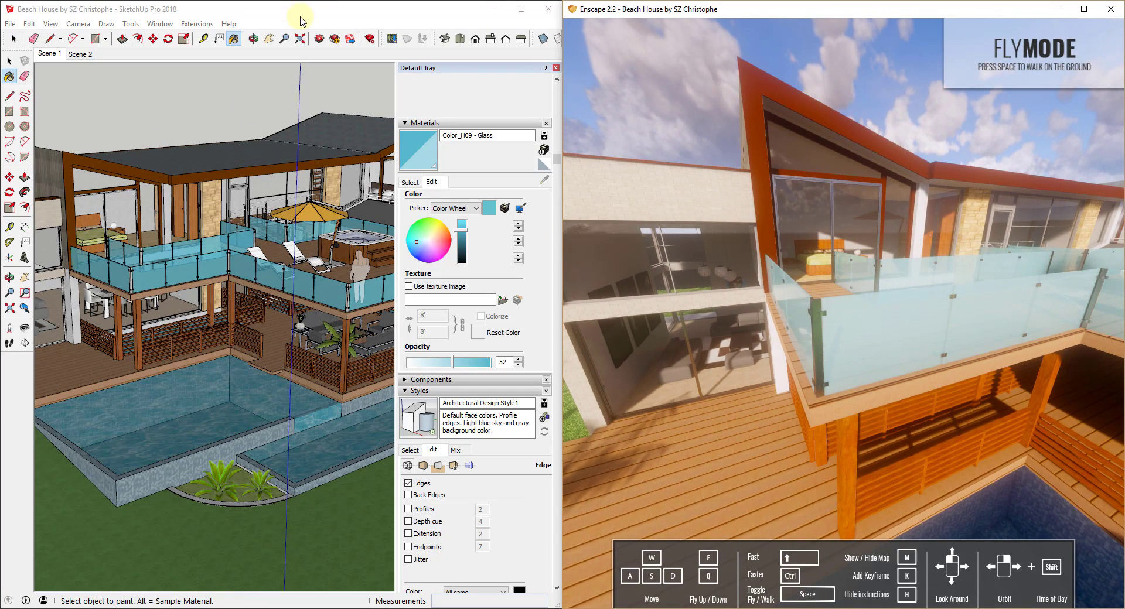
# Set the railing glass's opacity to 44% in the Enscape material editor and check the railing in the render.
pyautogui.click(300, 18)
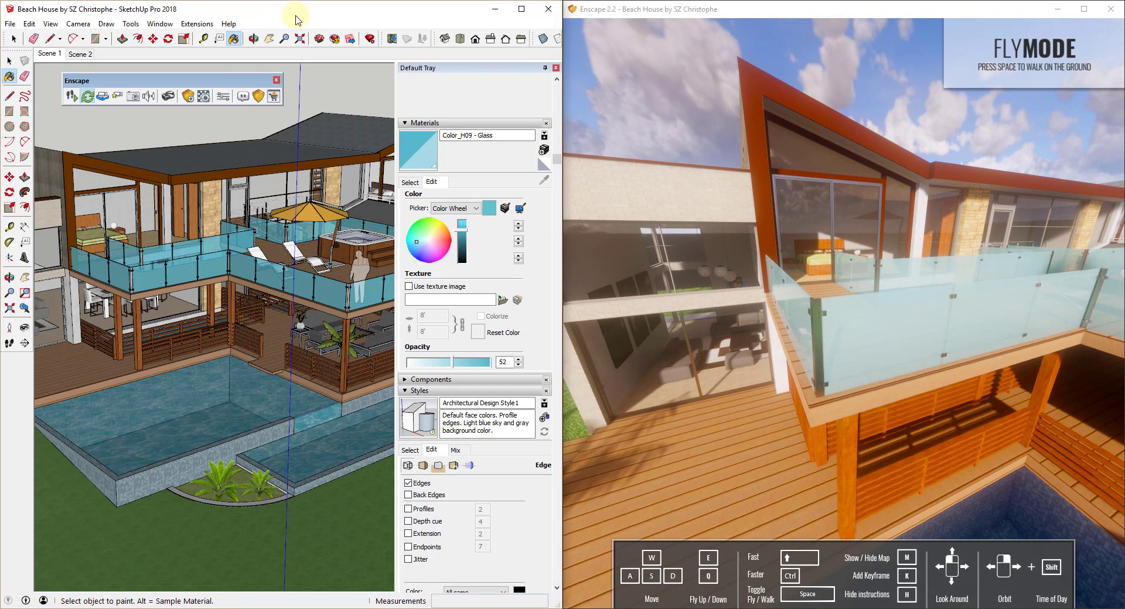
pyautogui.click(204, 97)
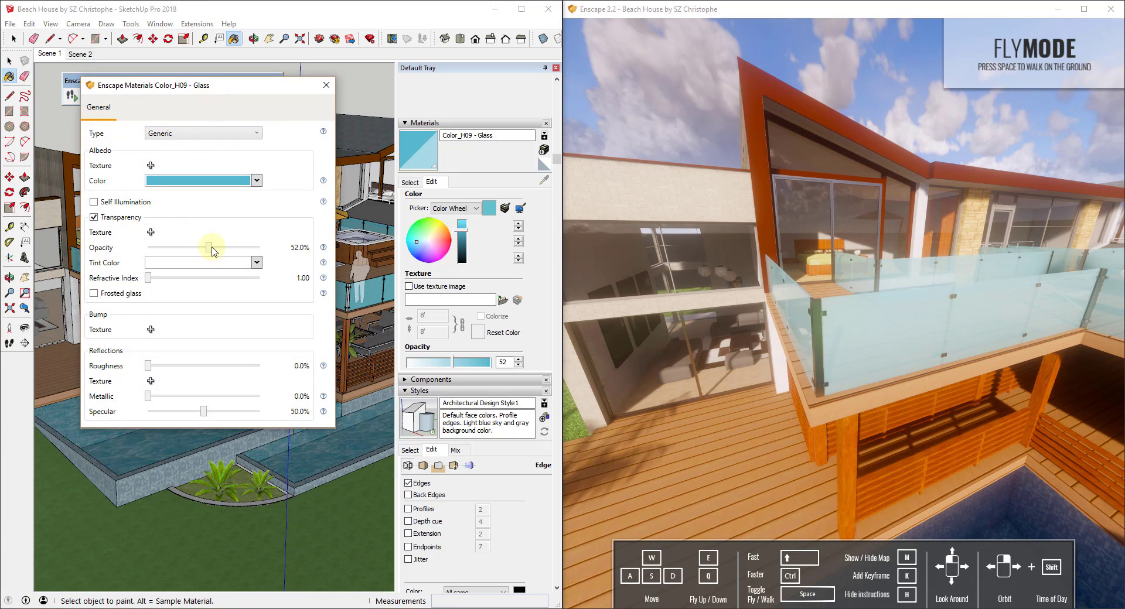
pyautogui.moveTo(200, 249)
pyautogui.mouseDown()
pyautogui.moveTo(183, 250)
pyautogui.moveTo(200, 252)
pyautogui.mouseUp()
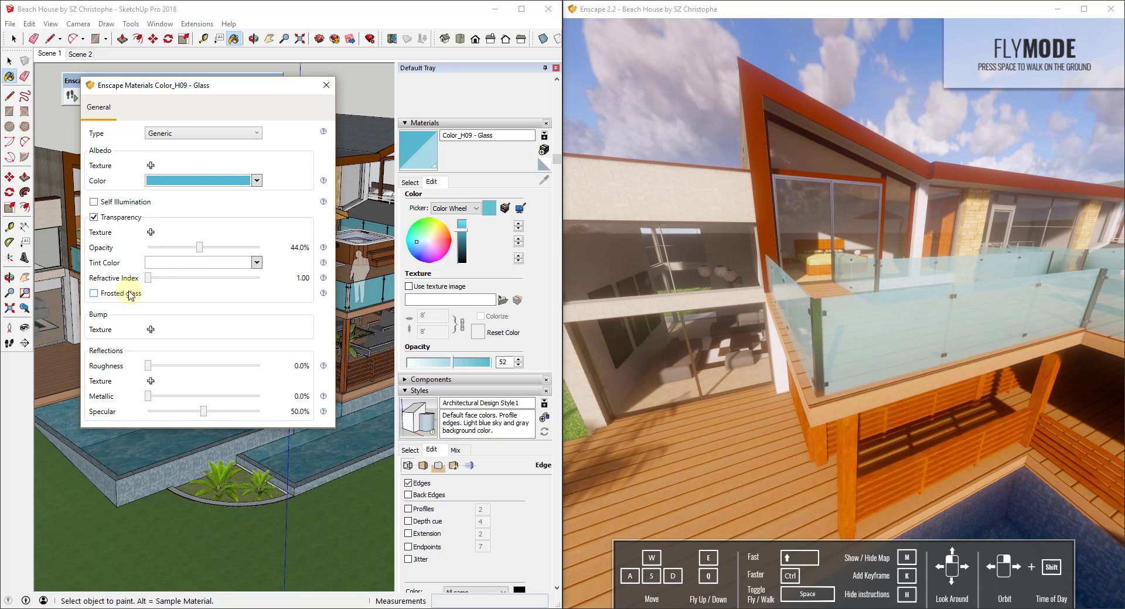
pyautogui.moveTo(768, 351); pyautogui.dragTo(818, 356)
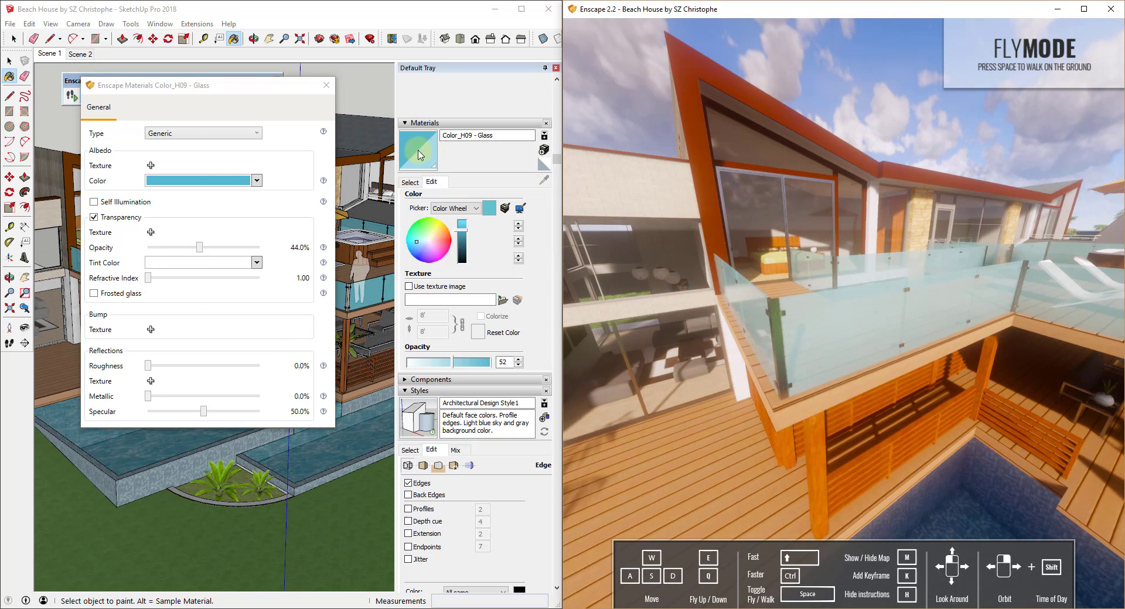
pyautogui.click(254, 316)
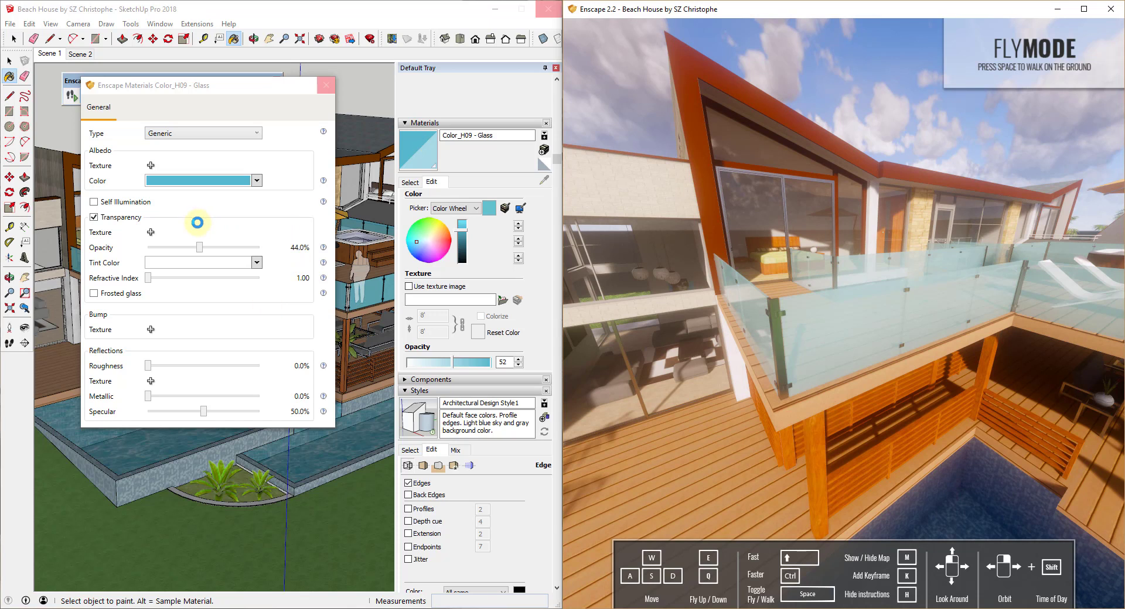
pyautogui.click(349, 16)
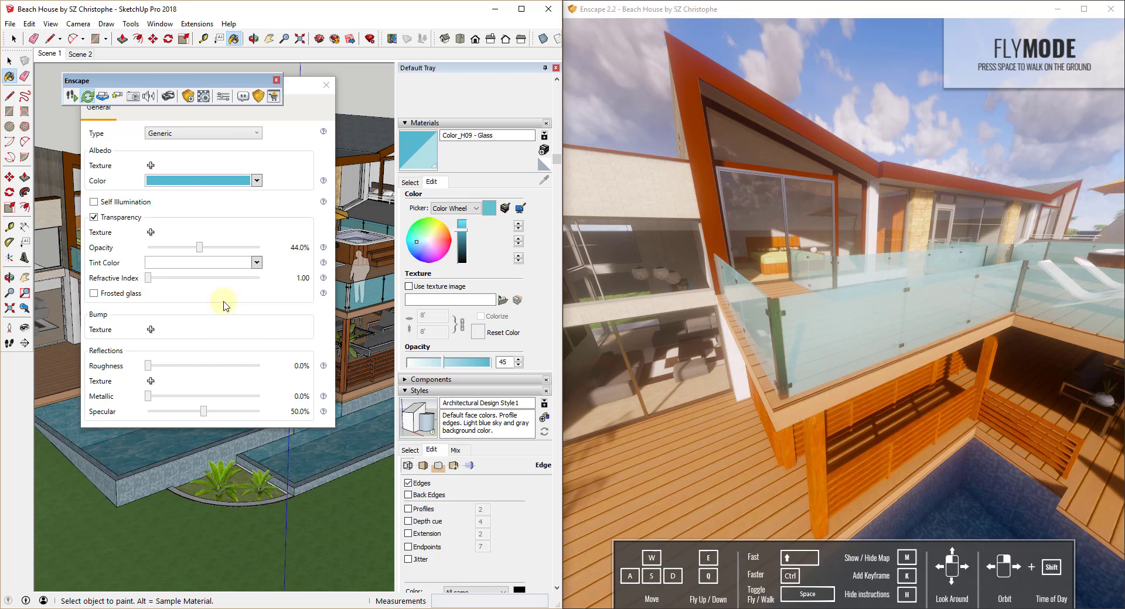
pyautogui.click(755, 284)
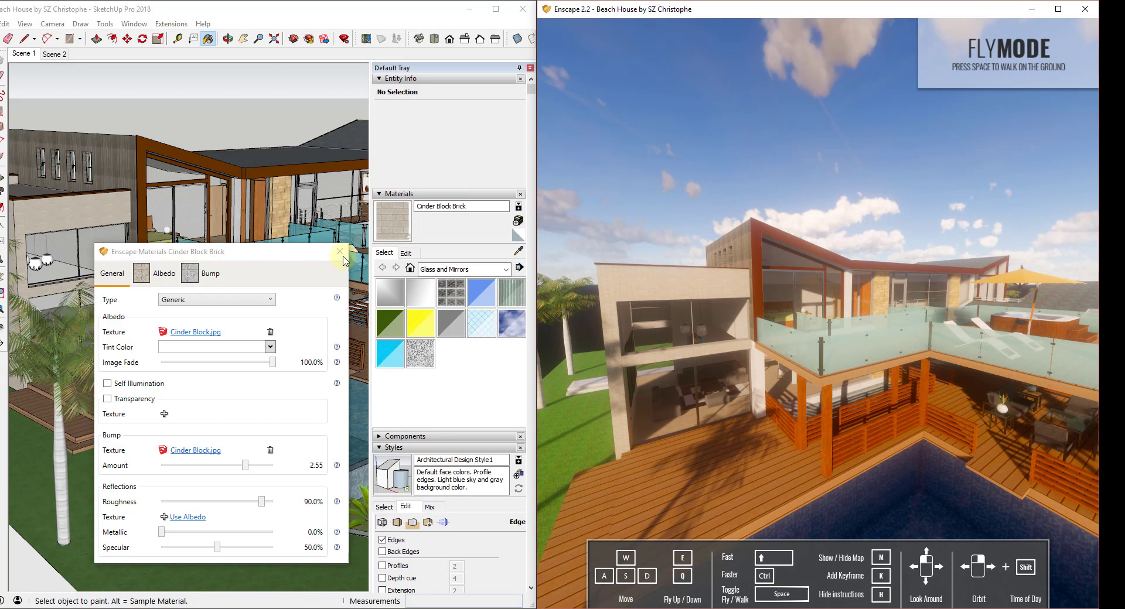
# Close the Cinder Block Brick material editor, then set exposure brightness to 41% and field of view to 101° in the Enscape Settings.
pyautogui.click(341, 253)
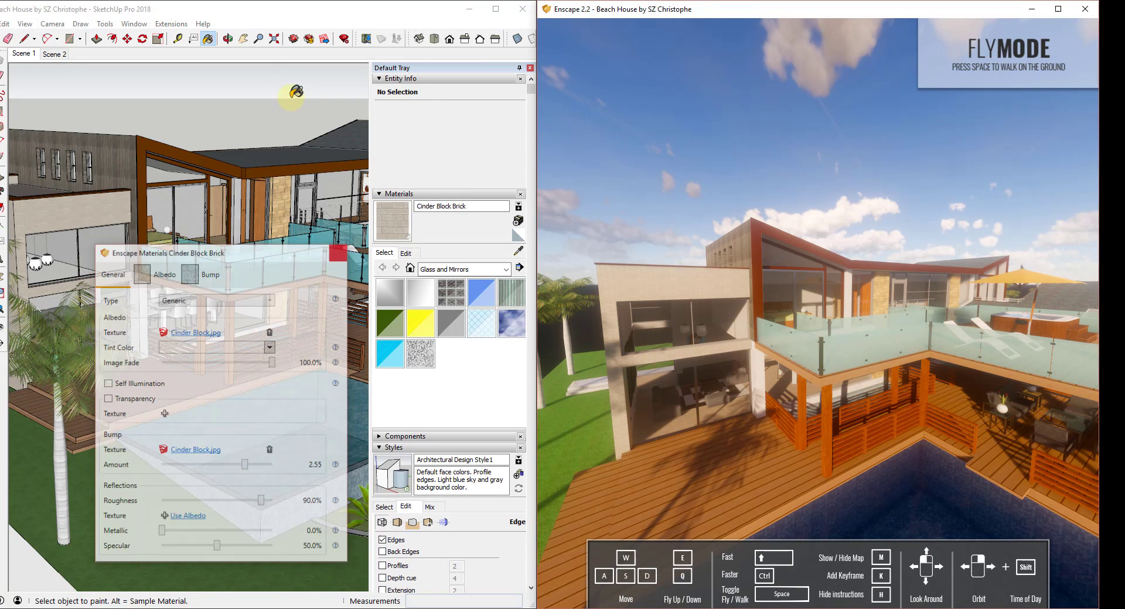
pyautogui.click(296, 12)
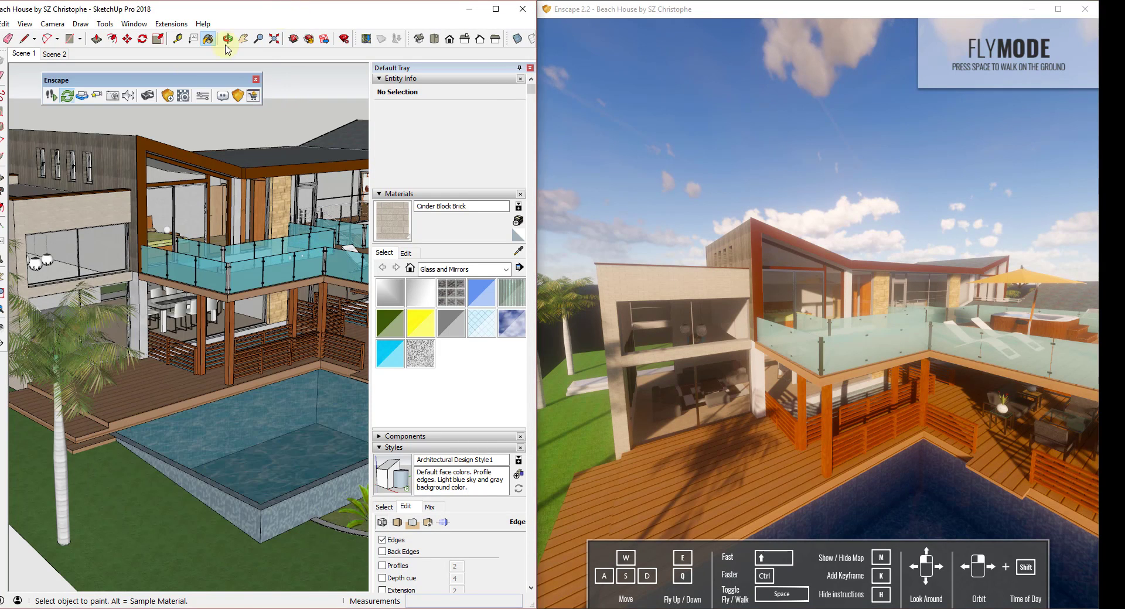
pyautogui.click(183, 96)
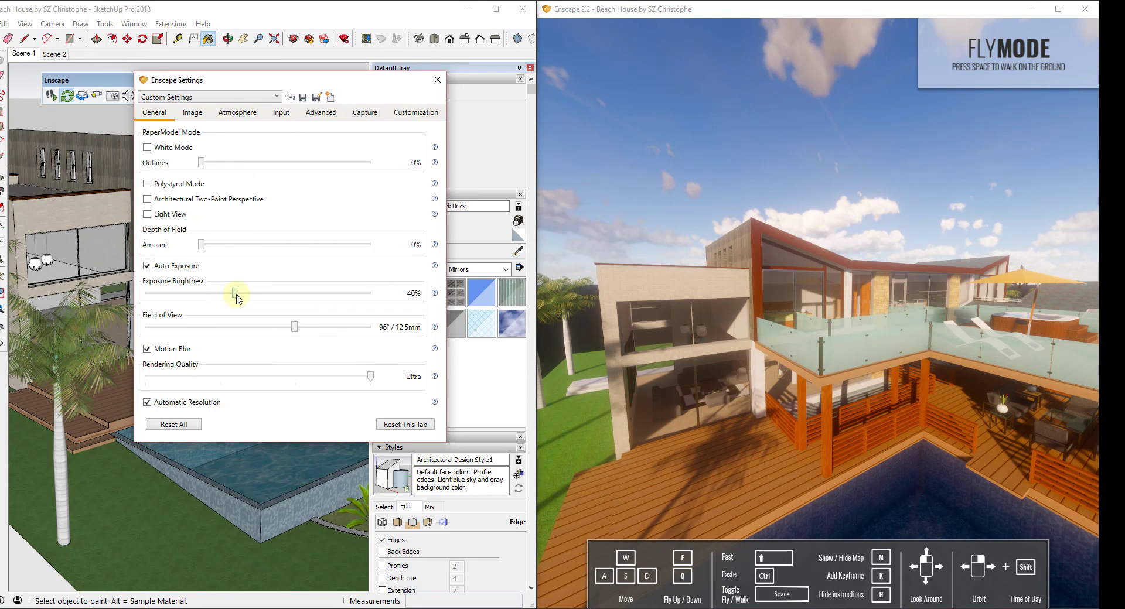
pyautogui.moveTo(237, 299); pyautogui.dragTo(242, 299)
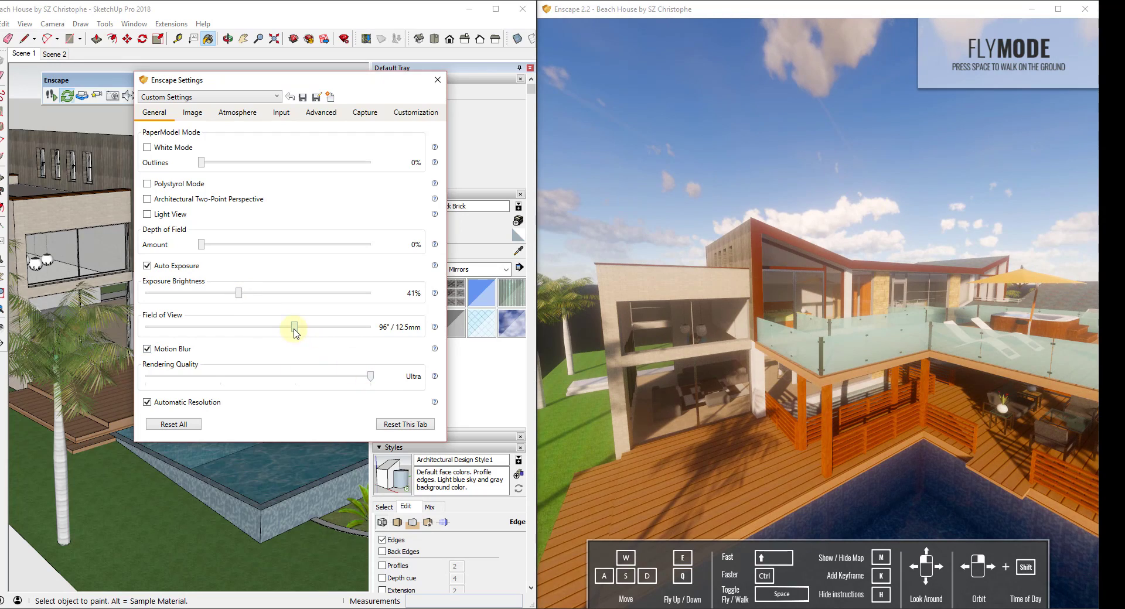
pyautogui.moveTo(295, 330)
pyautogui.mouseDown()
pyautogui.moveTo(276, 328)
pyautogui.moveTo(333, 329)
pyautogui.moveTo(302, 336)
pyautogui.mouseUp()
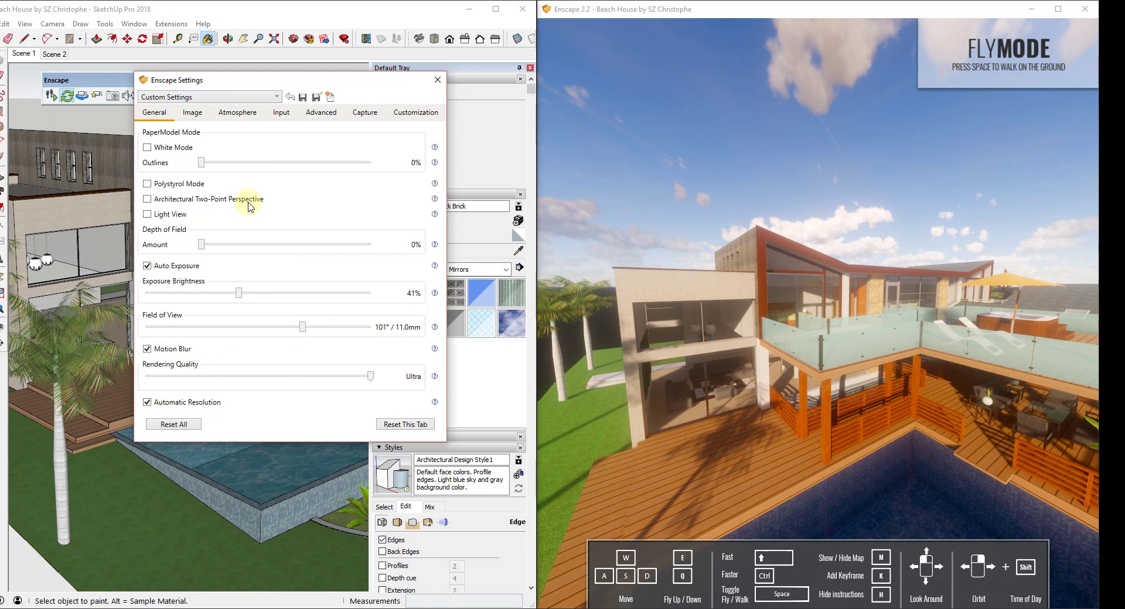
# Set the render image's vignette to 0% and its colour temperature to 8041K.
pyautogui.click(193, 114)
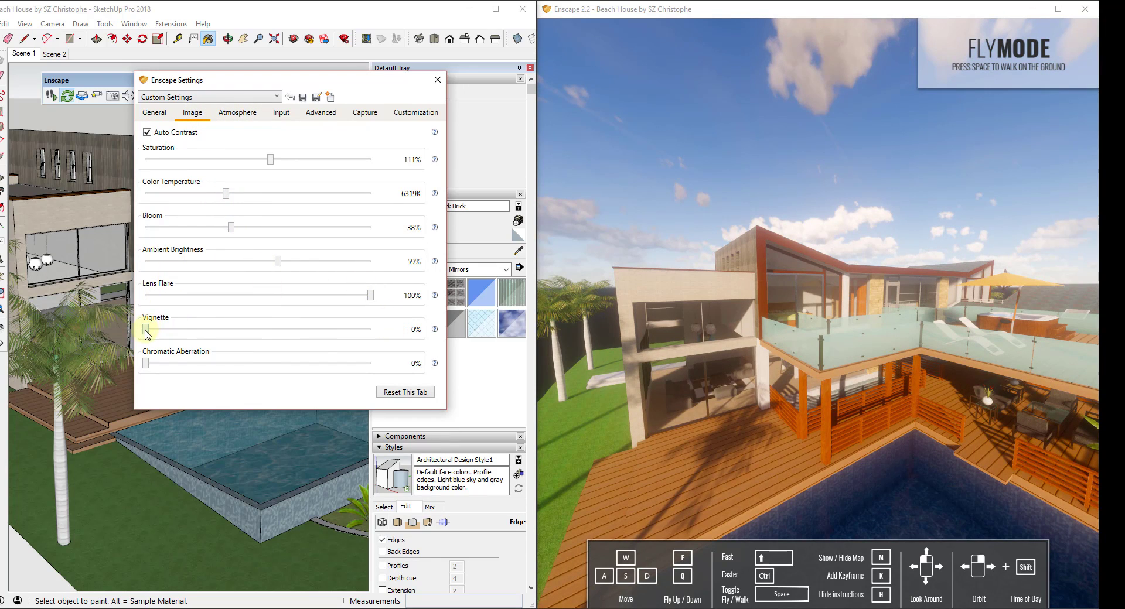
pyautogui.moveTo(194, 334); pyautogui.dragTo(138, 334)
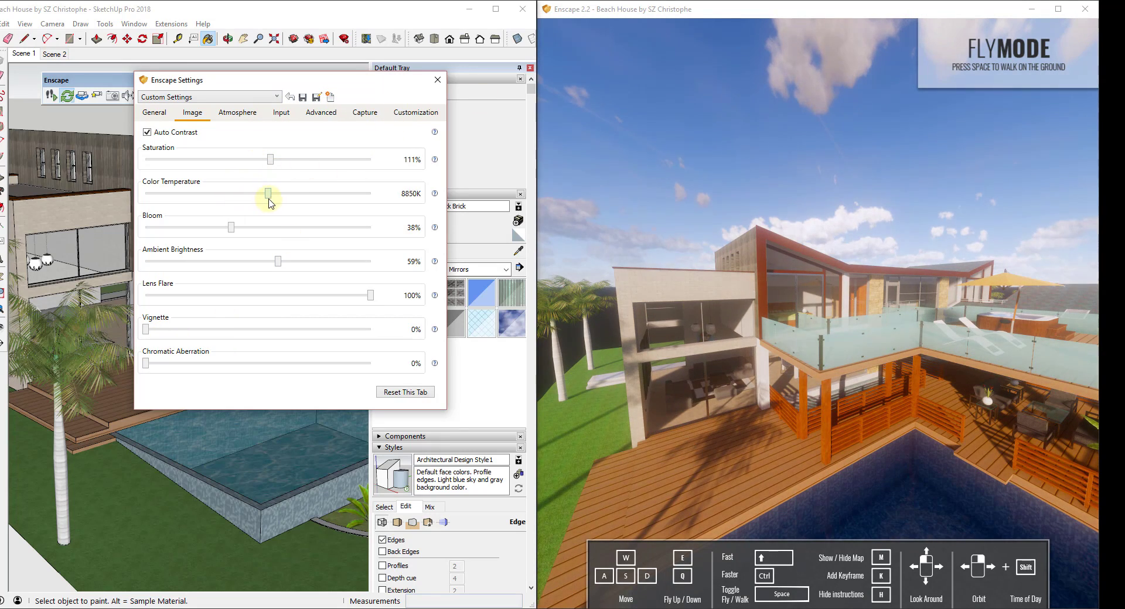
pyautogui.moveTo(291, 199); pyautogui.dragTo(253, 200)
# Fly back and down over the pool in the Enscape render and shift the time of day to sunset.
pyautogui.press('s')
pyautogui.press('d')
pyautogui.moveTo(840, 380); pyautogui.dragTo(842, 379)
pyautogui.press('q')
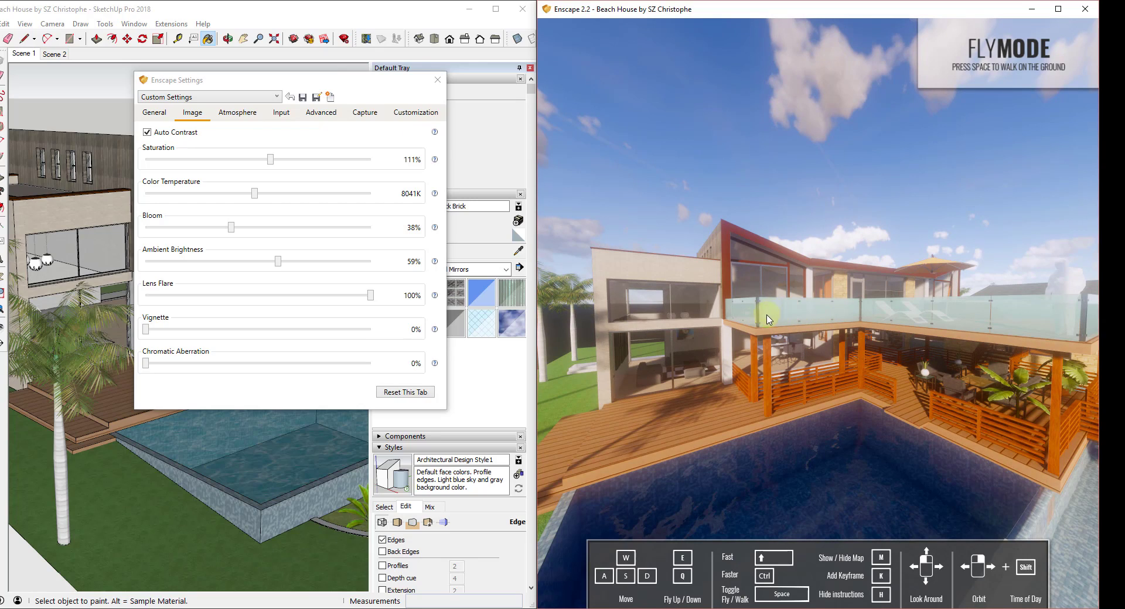
pyautogui.keyDown('shift'); pyautogui.moveTo(769, 319); pyautogui.dragTo(683, 300, button='right'); pyautogui.keyUp('shift')
# Set the atmosphere's cloud variety to 73%, cirrus amount to 76% and cloud longitude to 5052m.
pyautogui.click(236, 111)
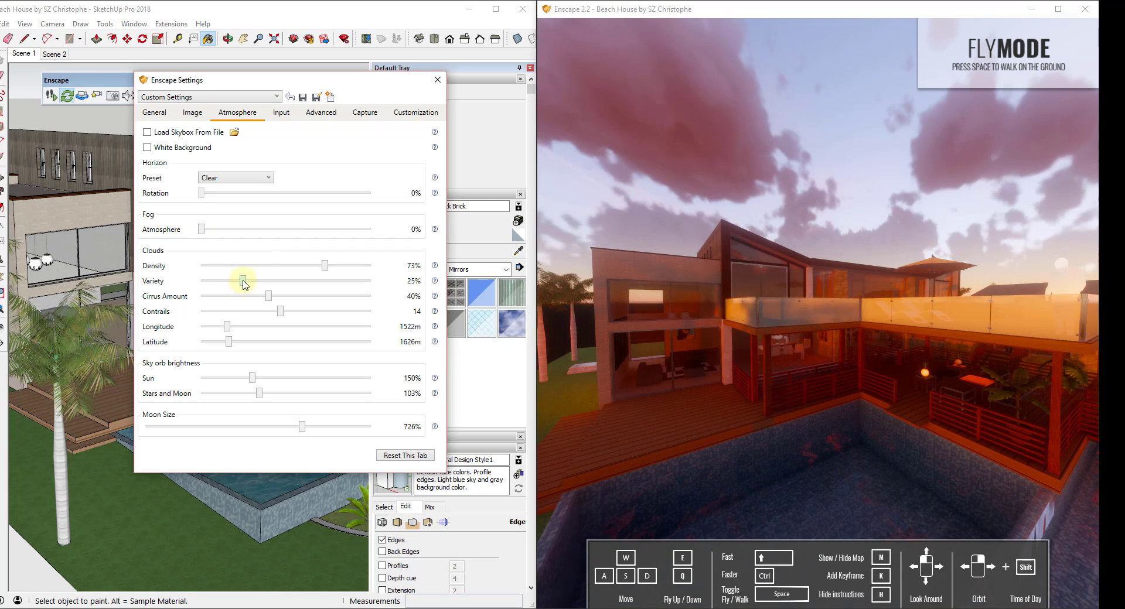
pyautogui.moveTo(244, 284); pyautogui.dragTo(321, 290)
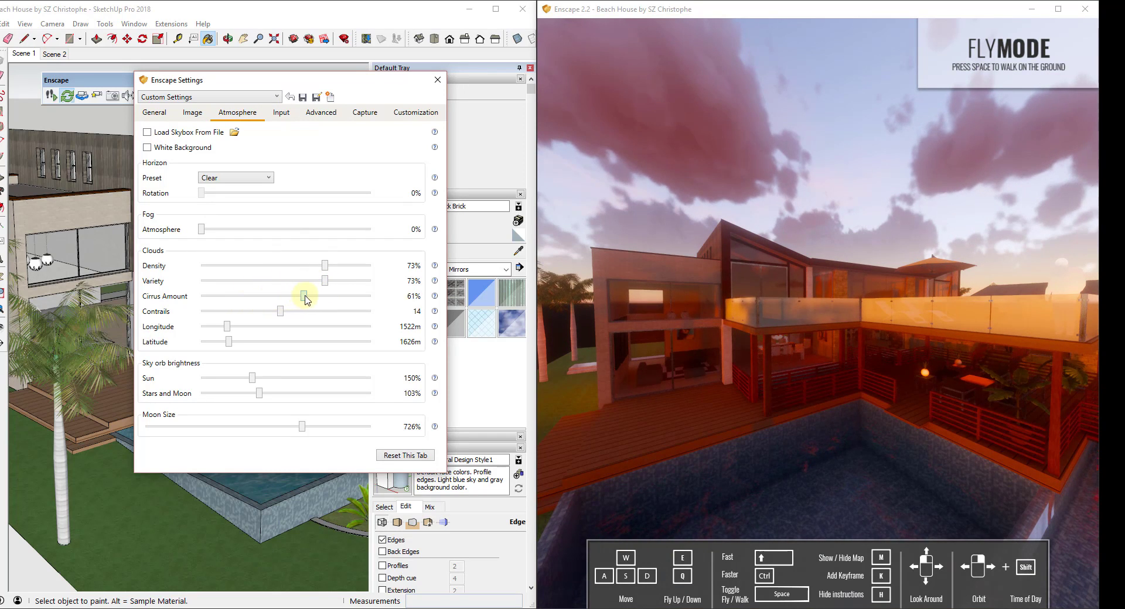
pyautogui.moveTo(227, 331); pyautogui.dragTo(300, 332)
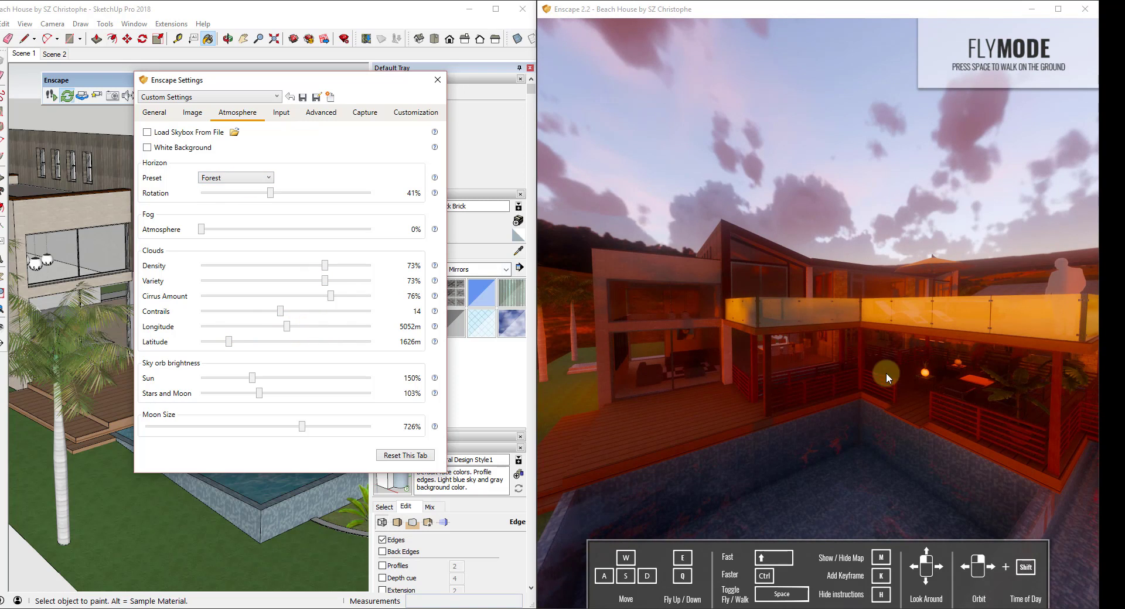
# Look around the Forest horizon behind the house in the render and open the horizon preset choices.
pyautogui.moveTo(886, 378); pyautogui.dragTo(563, 351)
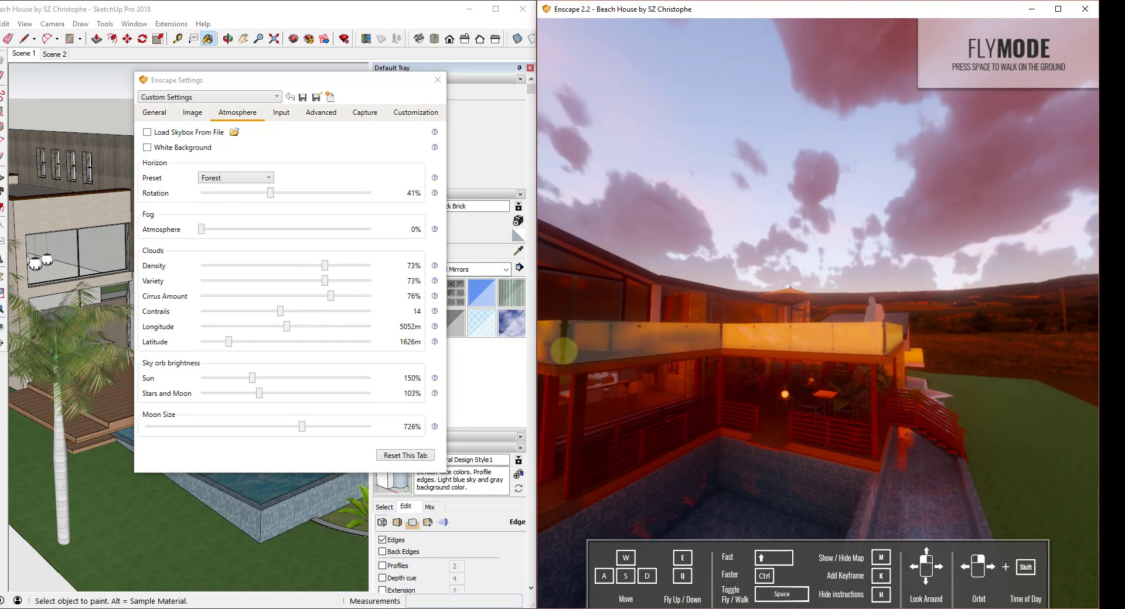
pyautogui.moveTo(895, 333); pyautogui.dragTo(893, 345)
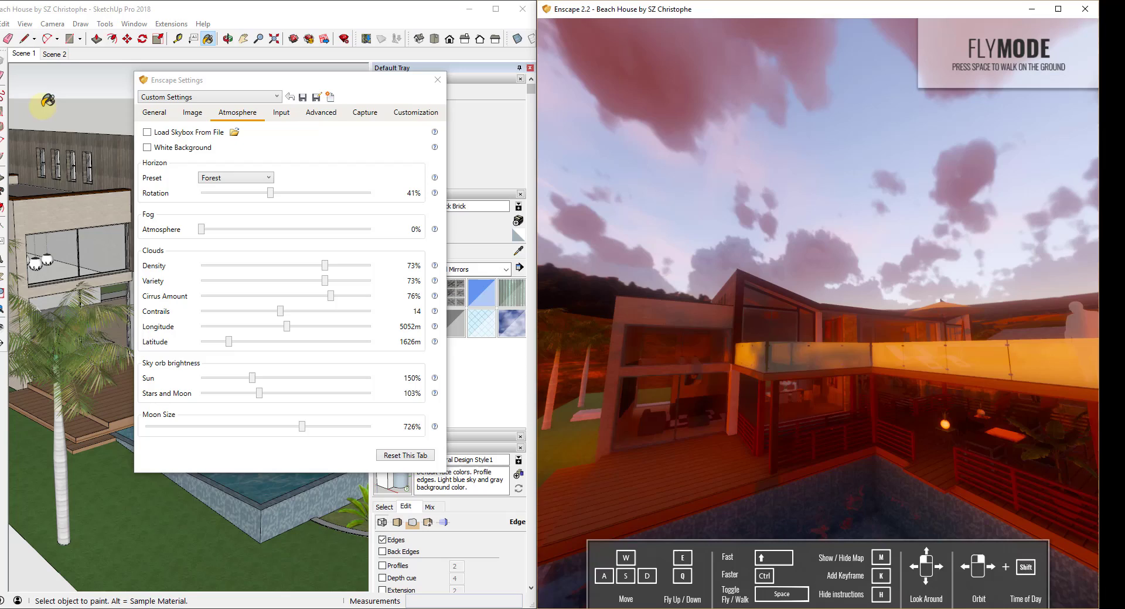
pyautogui.click(220, 178)
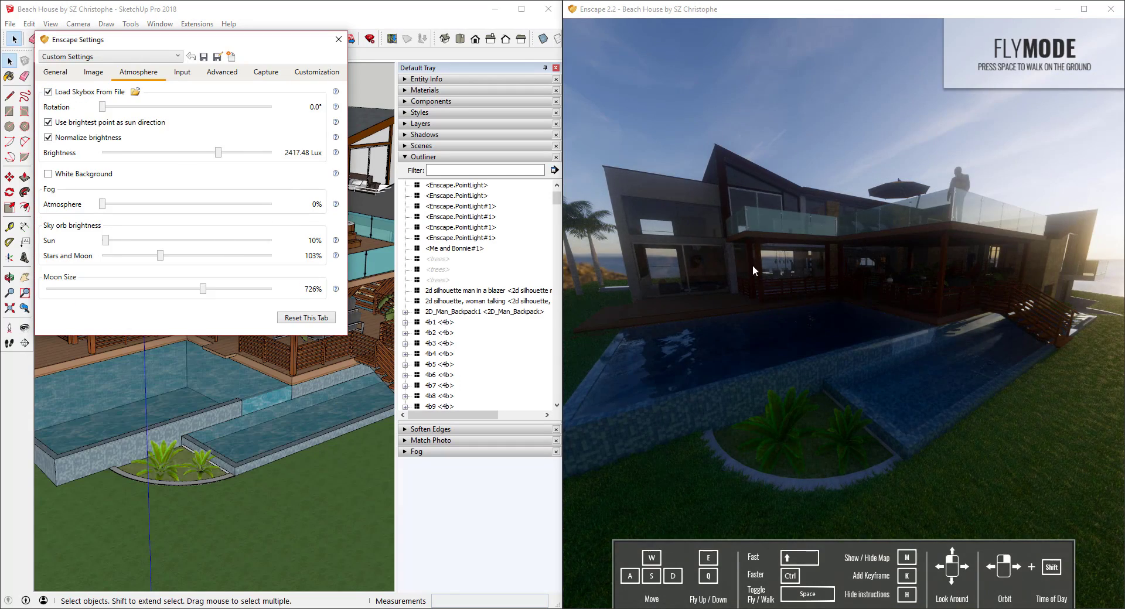
# Turn the render towards the sun over the sea and rotate the loaded skybox to change the sun's direction.
pyautogui.moveTo(754, 270); pyautogui.dragTo(673, 260)
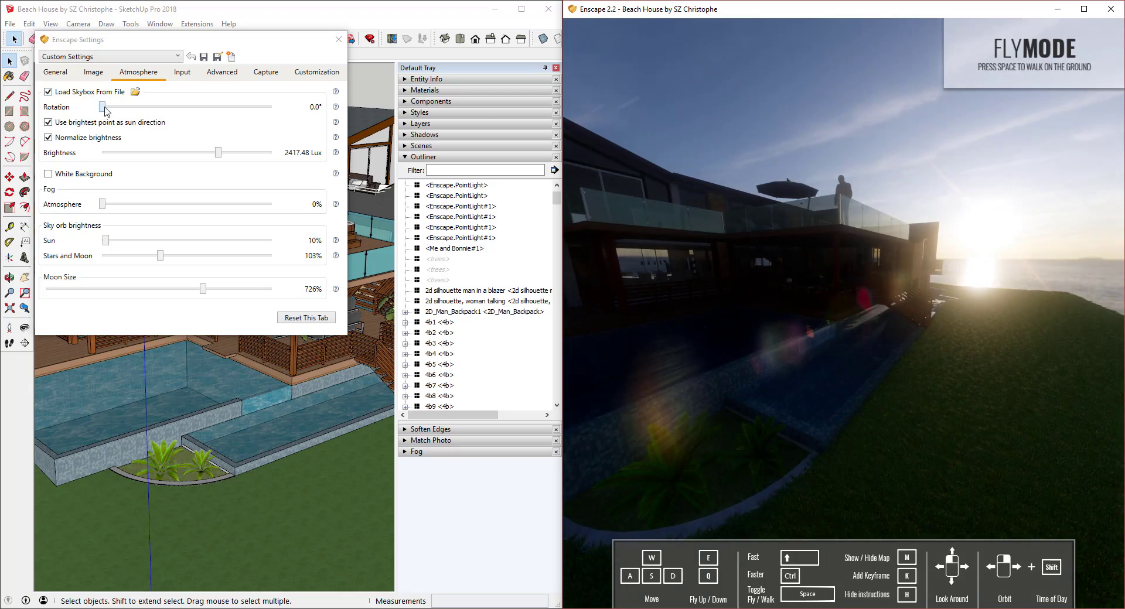
pyautogui.moveTo(107, 111); pyautogui.dragTo(176, 122)
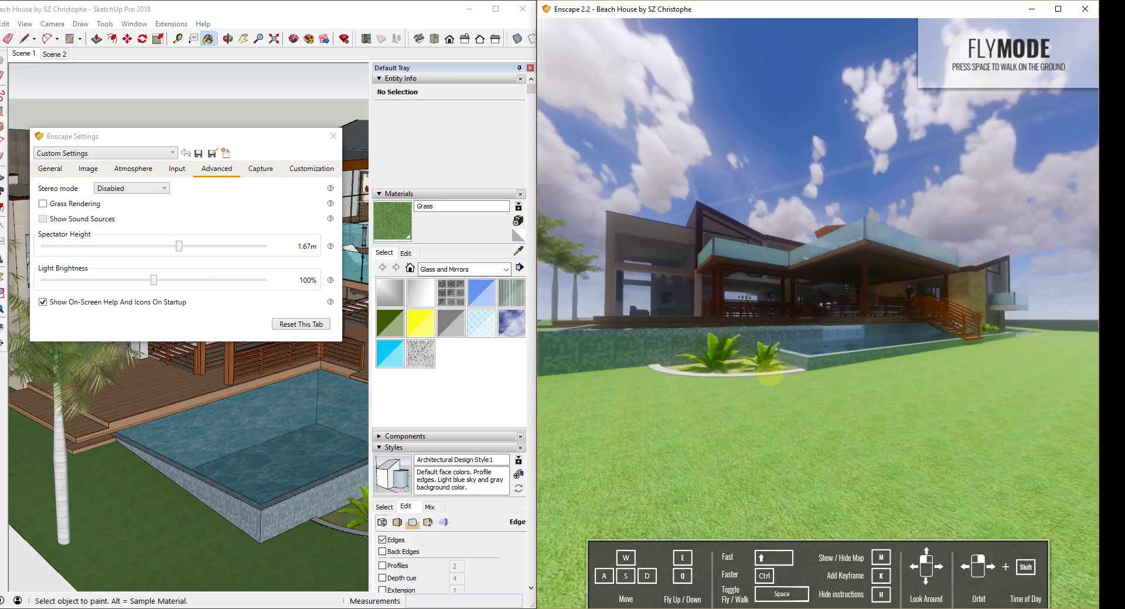
# Enable grass rendering and inspect the lawn in the render, from among the blades up to an overview of the house.
pyautogui.moveTo(730, 376); pyautogui.dragTo(759, 349)
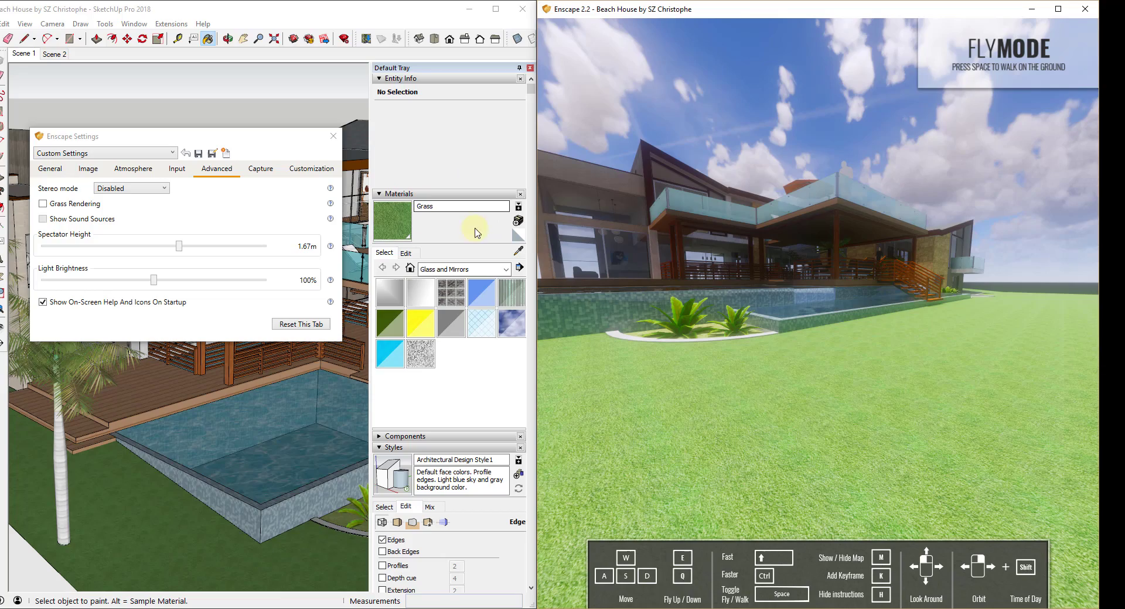
pyautogui.click(54, 206)
pyautogui.moveTo(810, 374)
pyautogui.mouseDown()
pyautogui.moveTo(986, 360)
pyautogui.moveTo(945, 363)
pyautogui.mouseUp()
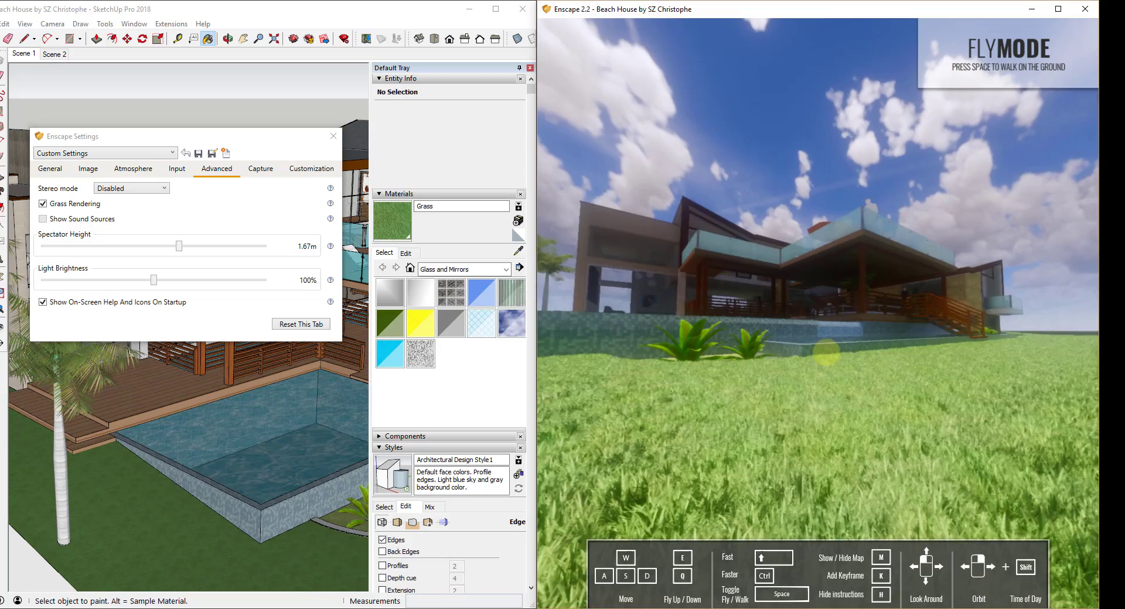
pyautogui.press('q')
pyautogui.press('e')
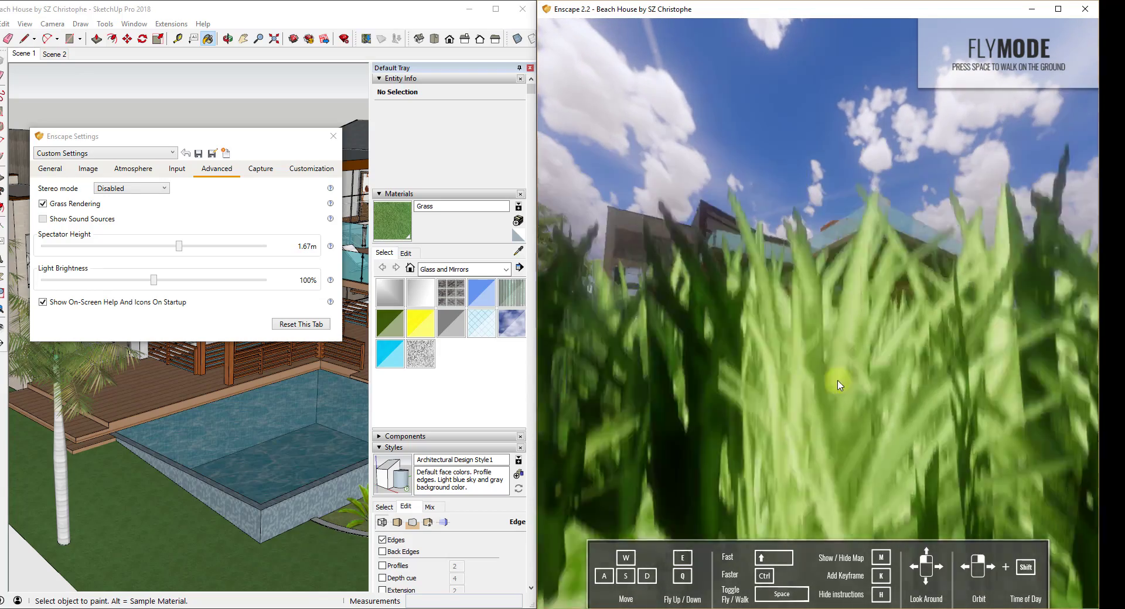
pyautogui.moveTo(837, 394); pyautogui.dragTo(850, 318)
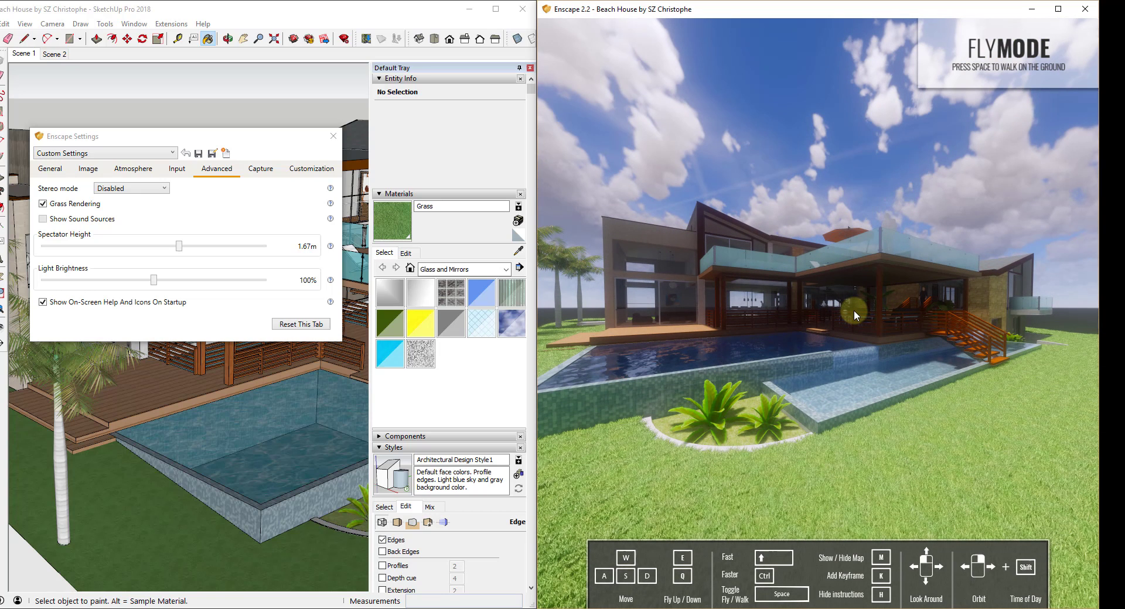
pyautogui.moveTo(856, 312); pyautogui.dragTo(860, 312)
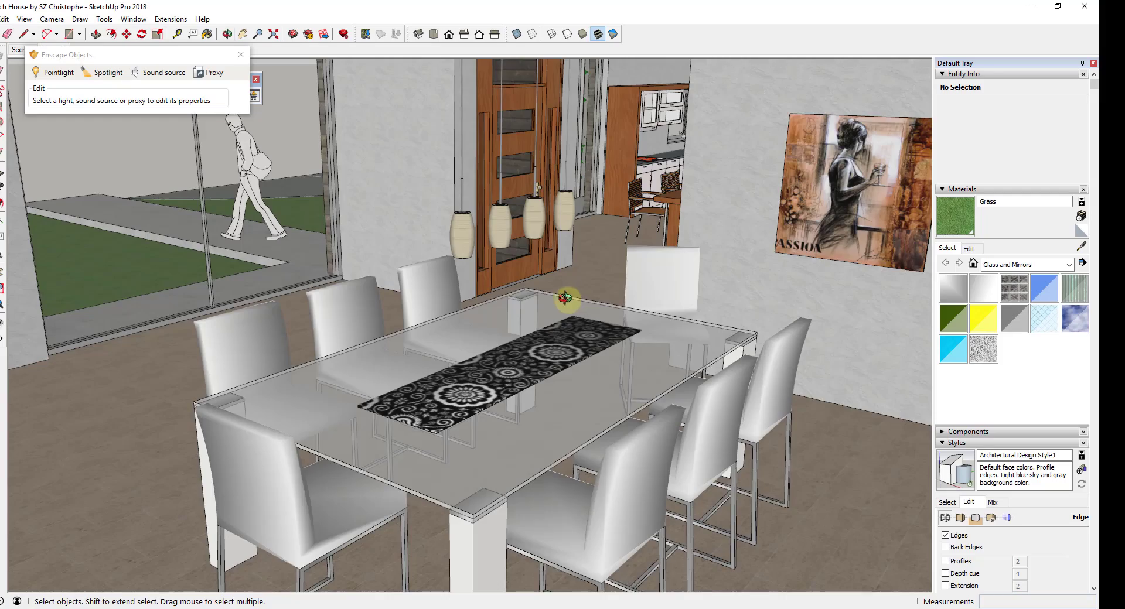
# Place an Enscape point light at the bottom of the nearest pendant lamp above the dining table in the SketchUp model.
pyautogui.moveTo(567, 297)
pyautogui.mouseDown()
pyautogui.moveTo(583, 297)
pyautogui.moveTo(596, 355)
pyautogui.moveTo(618, 331)
pyautogui.mouseUp()
pyautogui.press('space')
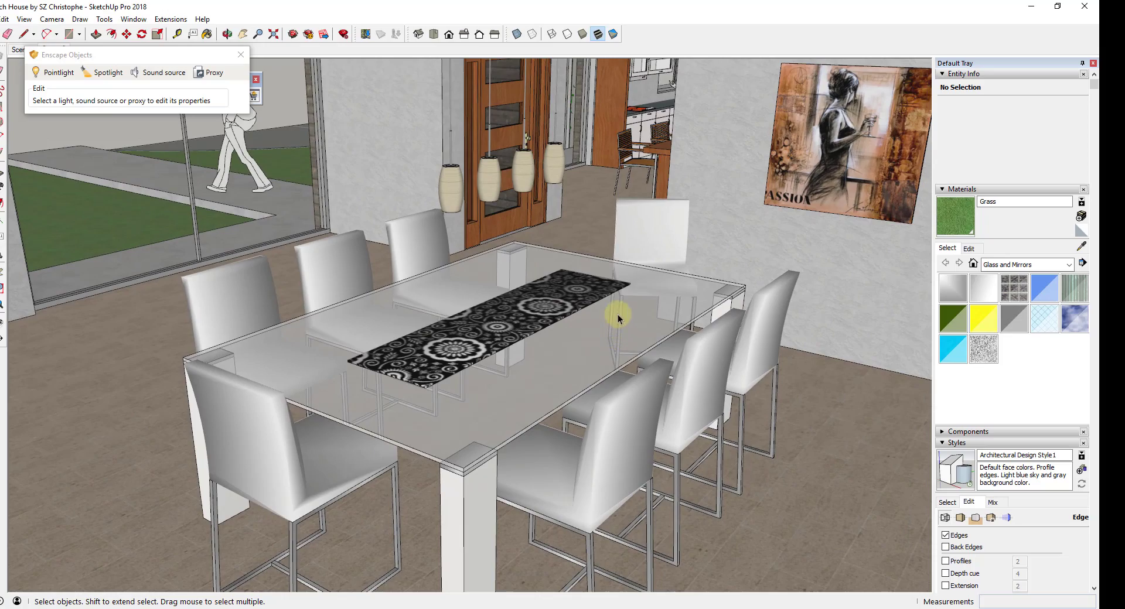
pyautogui.scroll(5, 515, 248)
pyautogui.press('o')
pyautogui.moveTo(523, 304); pyautogui.dragTo(519, 233)
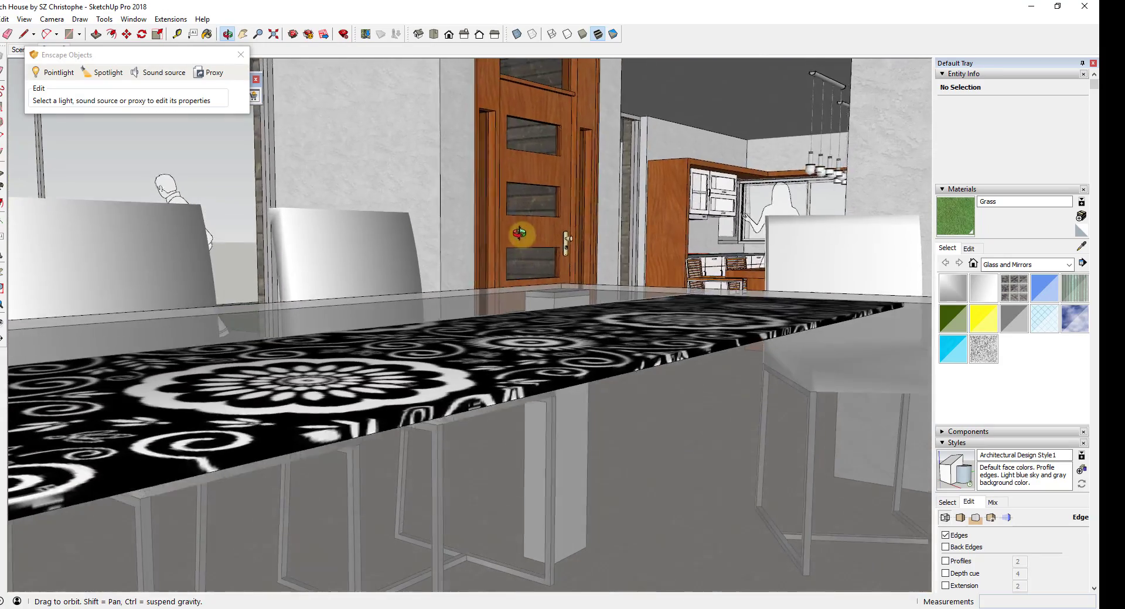
pyautogui.scroll(-3, 440, 307)
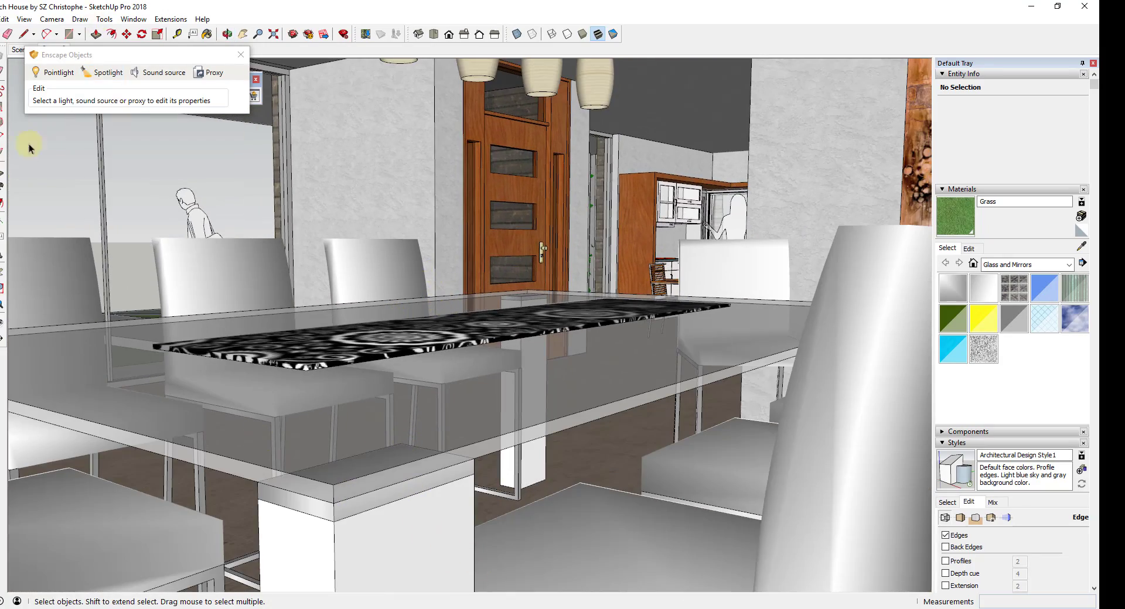
pyautogui.click(2, 323)
pyautogui.moveTo(550, 357); pyautogui.dragTo(487, 261)
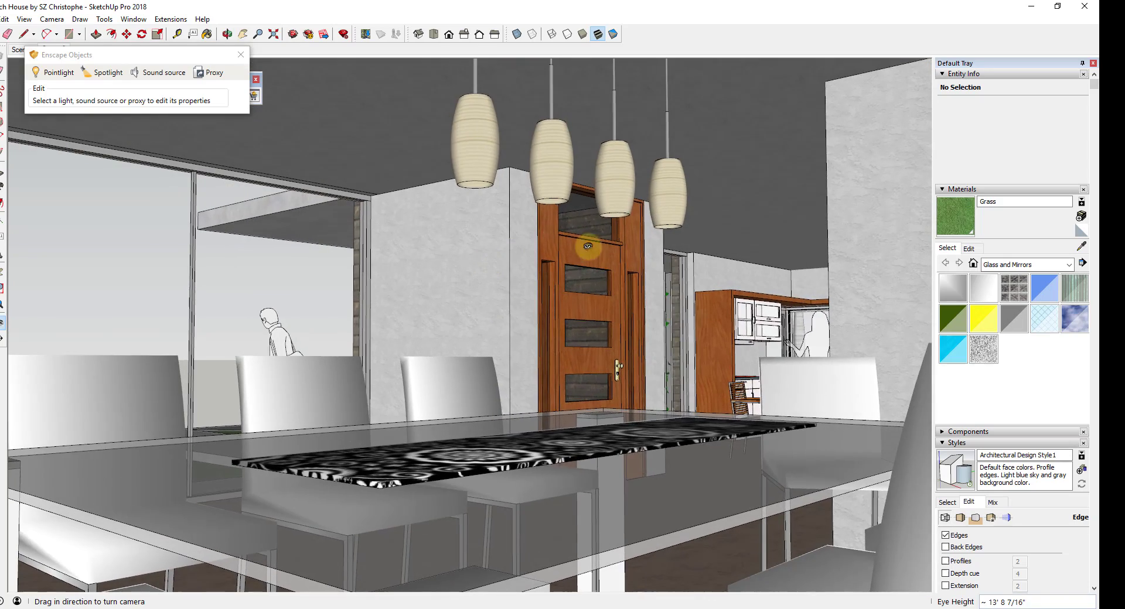
pyautogui.scroll(3, 465, 219)
pyautogui.scroll(-4, 465, 219)
pyautogui.click(52, 72)
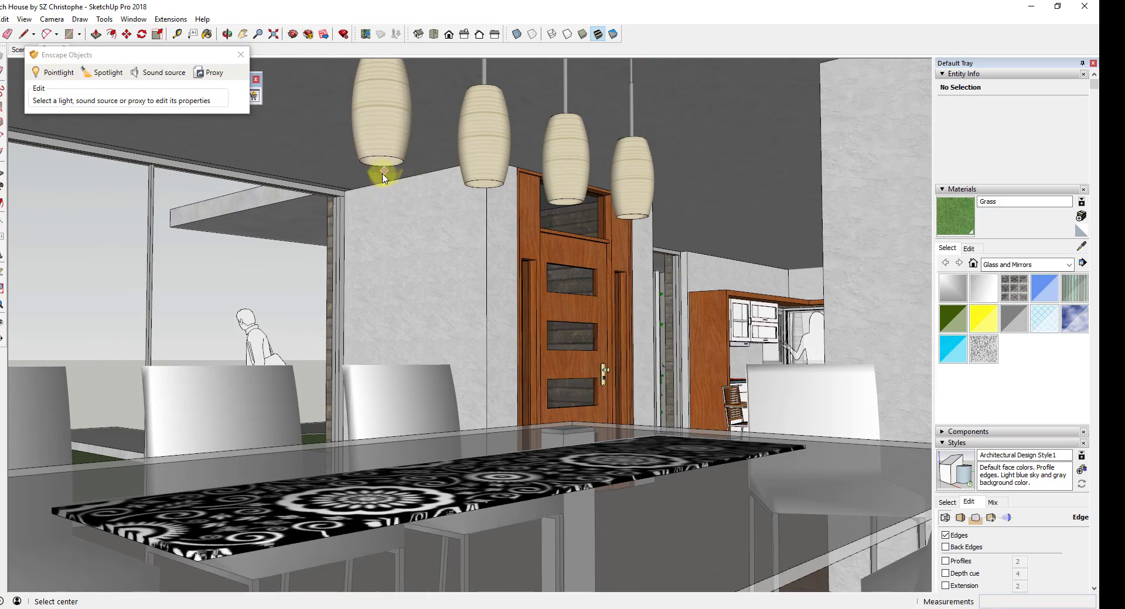
pyautogui.click(382, 162)
# Scale the point light about its centre, copy it to the other pendant lamps, and view the lit dining room at night in Enscape.
pyautogui.press('s')
pyautogui.scroll(5, 381, 159)
pyautogui.keyDown('ctrl'); pyautogui.moveTo(389, 233); pyautogui.dragTo(369, 168); pyautogui.keyUp('ctrl')
pyautogui.press('m')
pyautogui.click(367, 157)
pyautogui.press('ctrl')
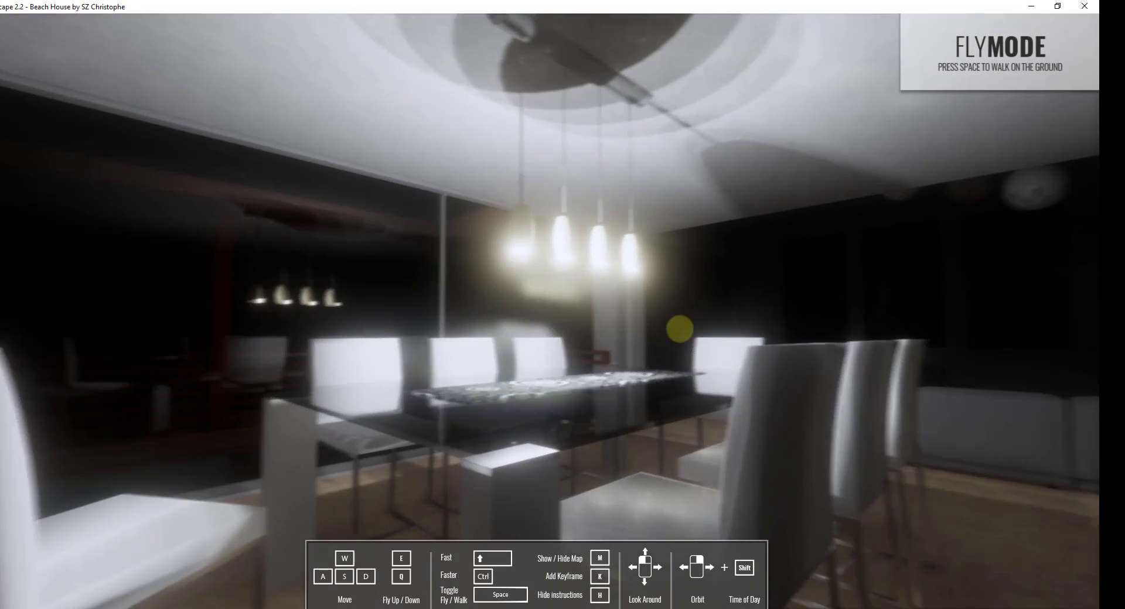
pyautogui.moveTo(679, 333); pyautogui.dragTo(680, 332)
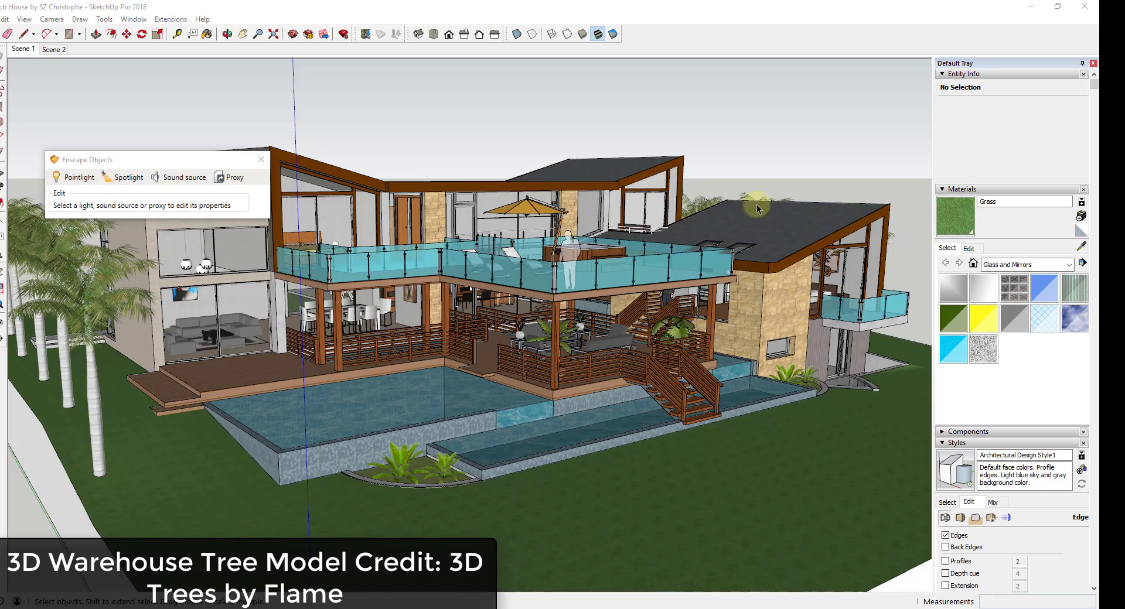
# Place tree models as Enscape proxies on the lawn around the pool, and view the trees in the render and their outlines in the model.
pyautogui.click(225, 177)
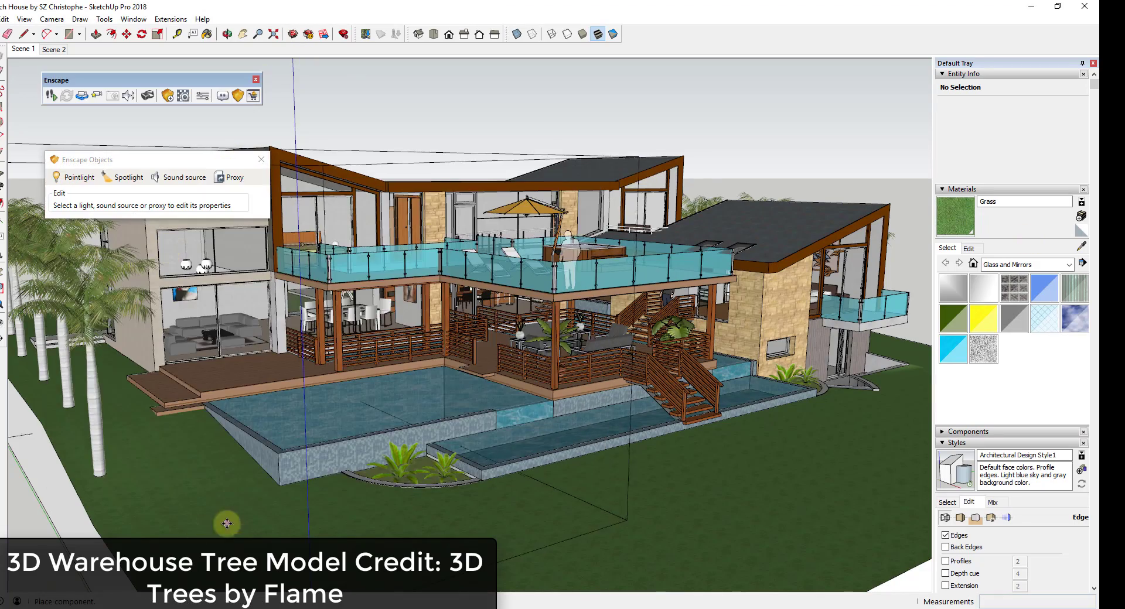
pyautogui.click(883, 407)
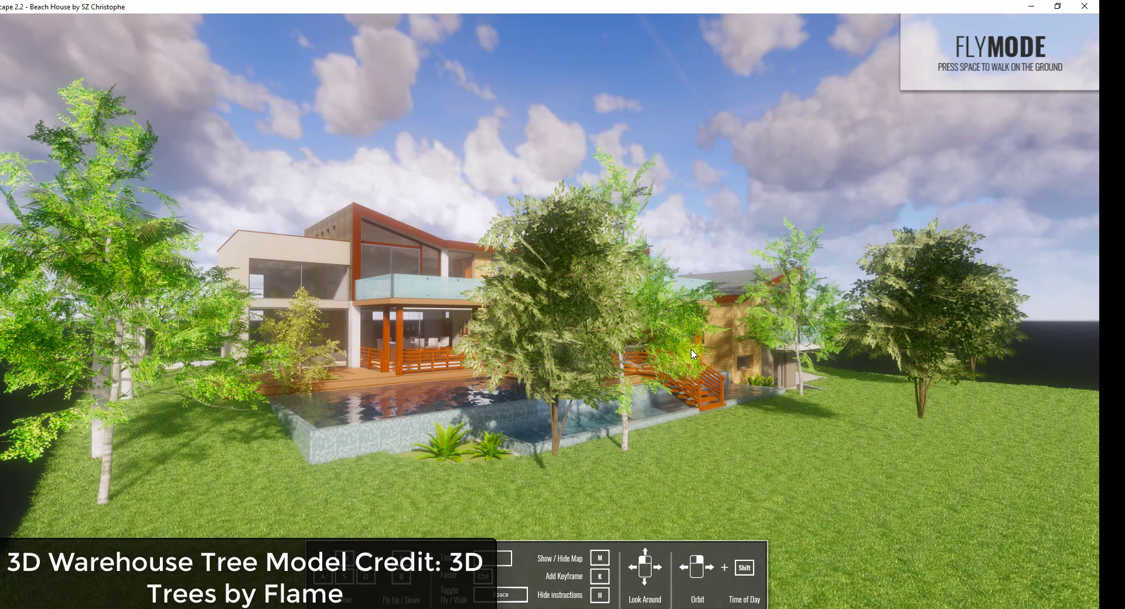
pyautogui.moveTo(692, 350); pyautogui.dragTo(635, 352)
pyautogui.press('w')
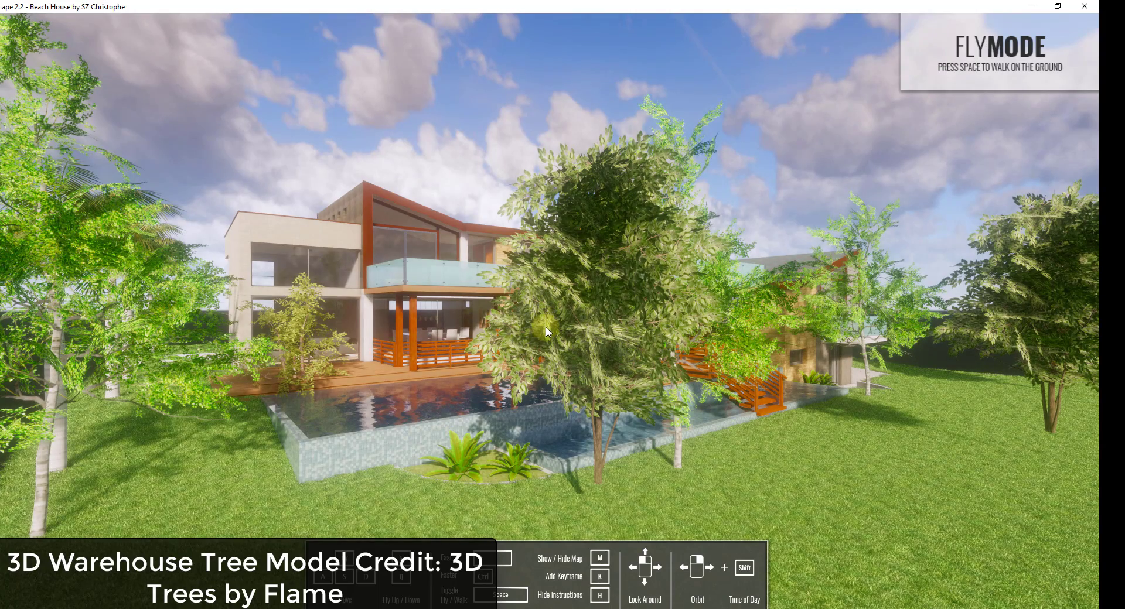
pyautogui.click(671, 375)
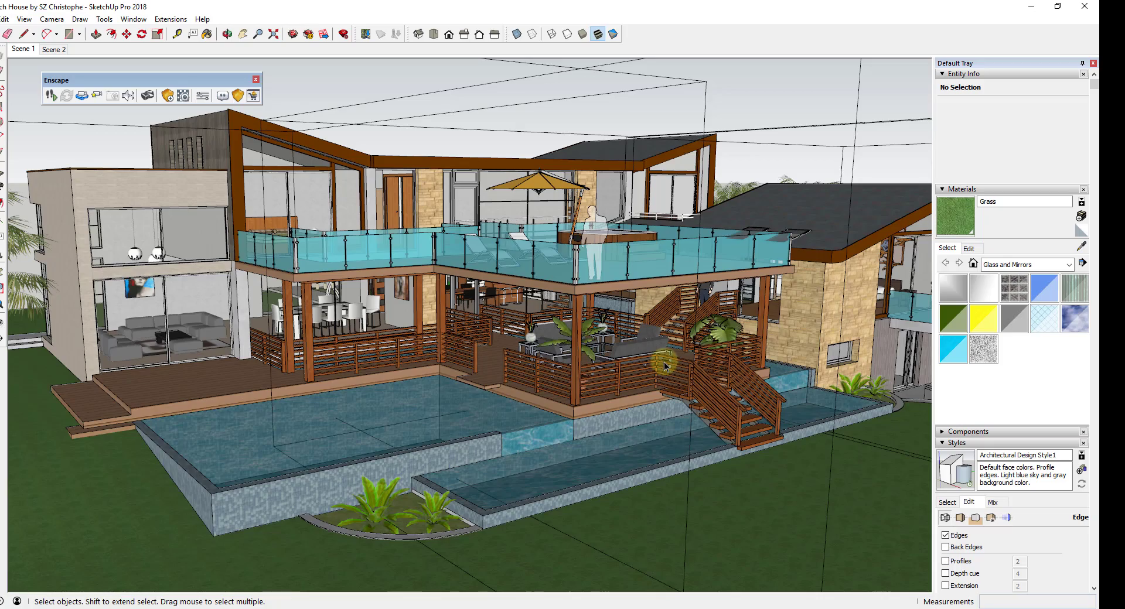
pyautogui.moveTo(678, 367); pyautogui.dragTo(683, 356, button='middle')
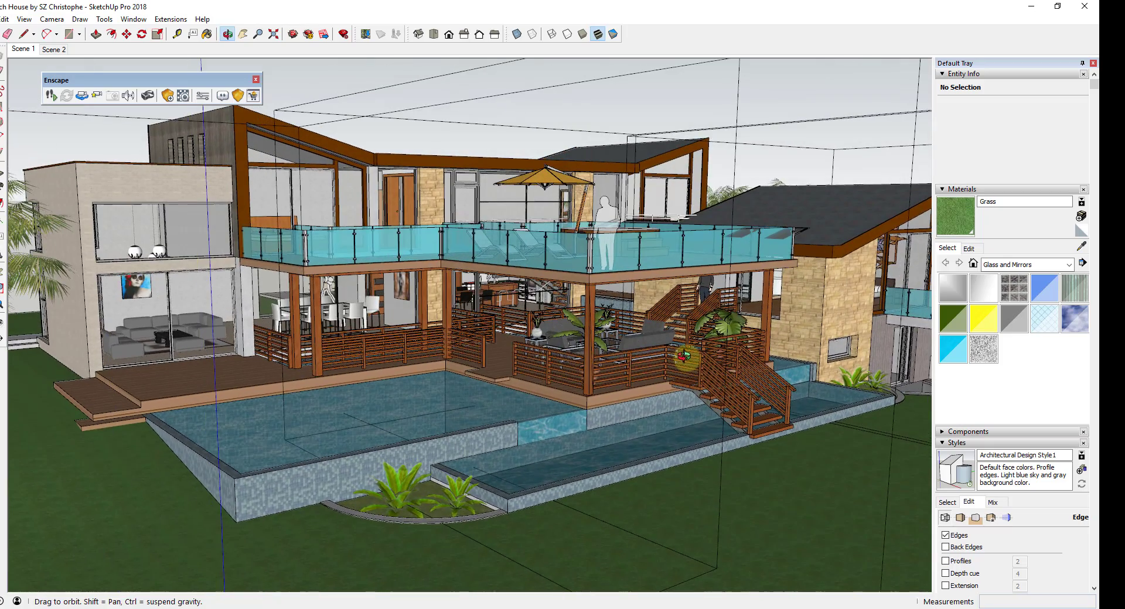